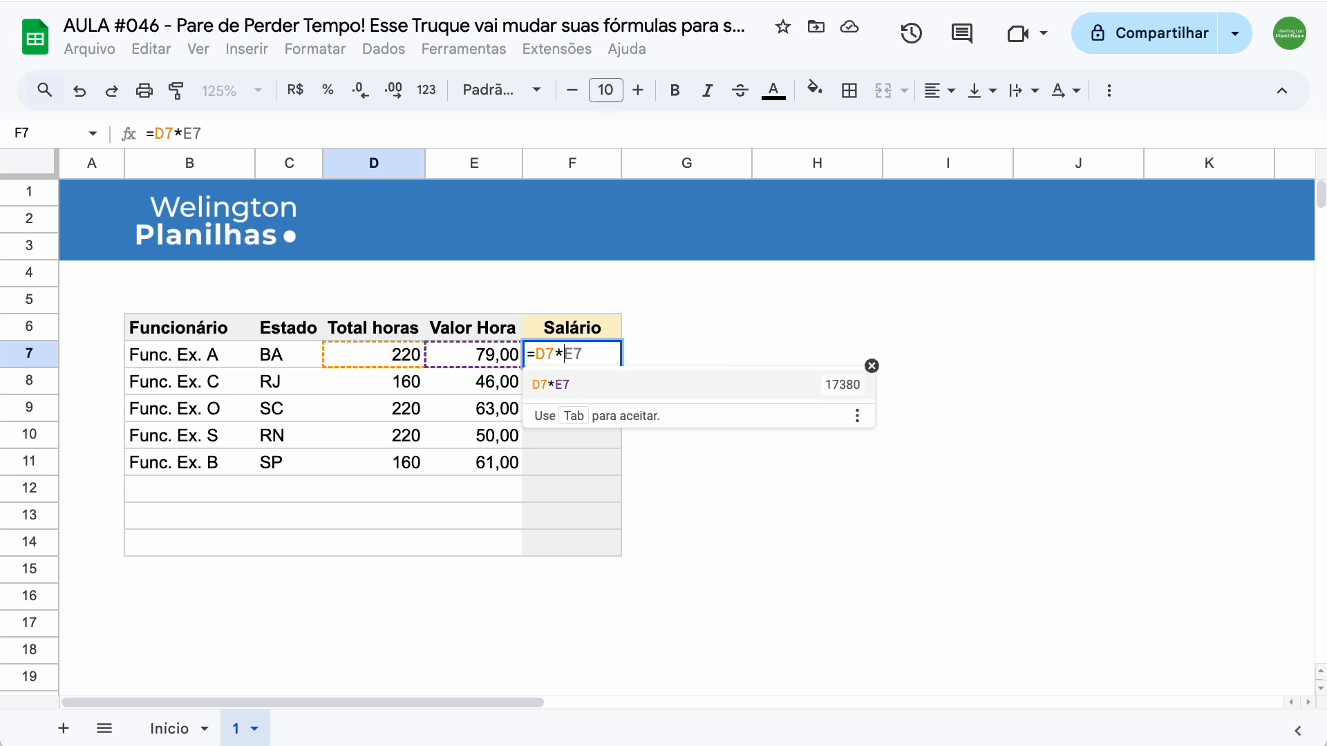
- Calculate the salary in F7 with =D7*E7 and accept the suggested autofill for F8 through F11
{"action": "left_click", "coordinate": [457, 359]}
{"action": "key", "text": "Return"}
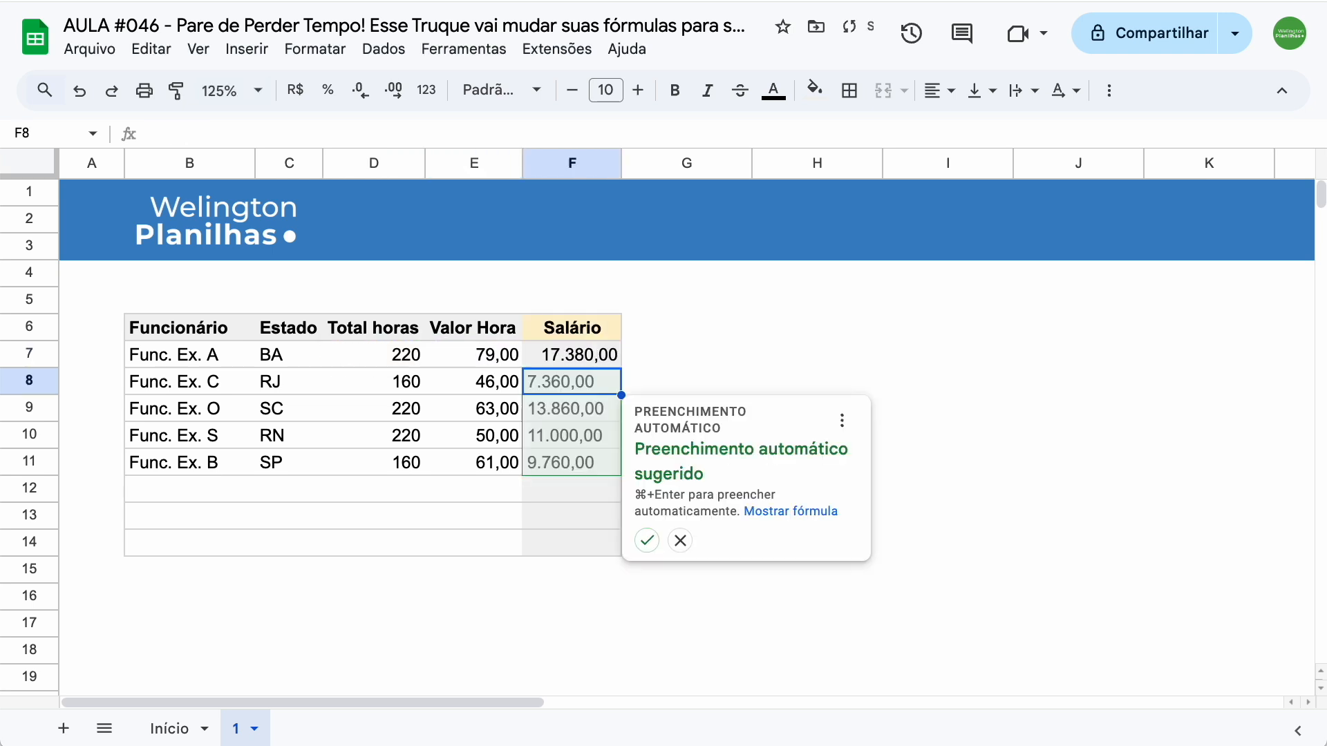
{"action": "left_click", "coordinate": [646, 540]}
{"action": "left_click", "coordinate": [556, 489]}
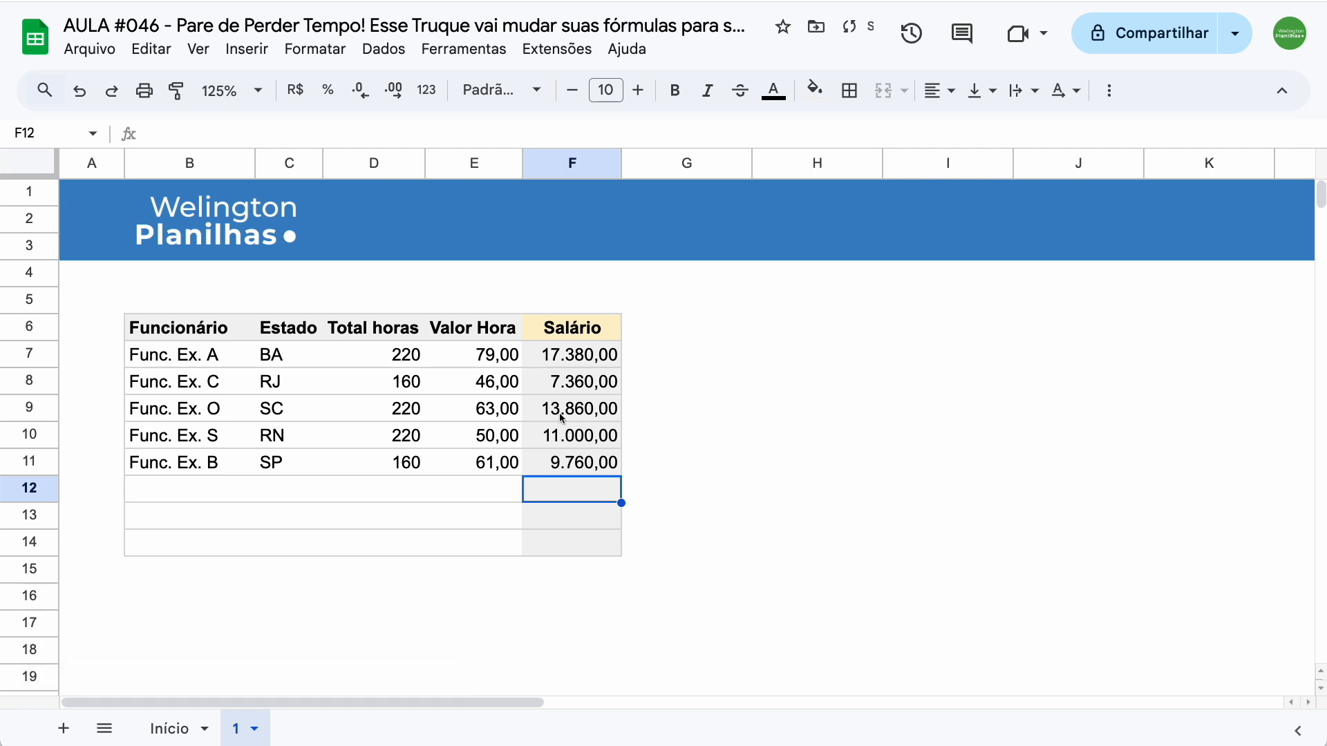
- Clear the contents of the Salário cells F7:F14
{"action": "left_click_drag", "start_coordinate": [556, 356], "coordinate": [560, 543]}
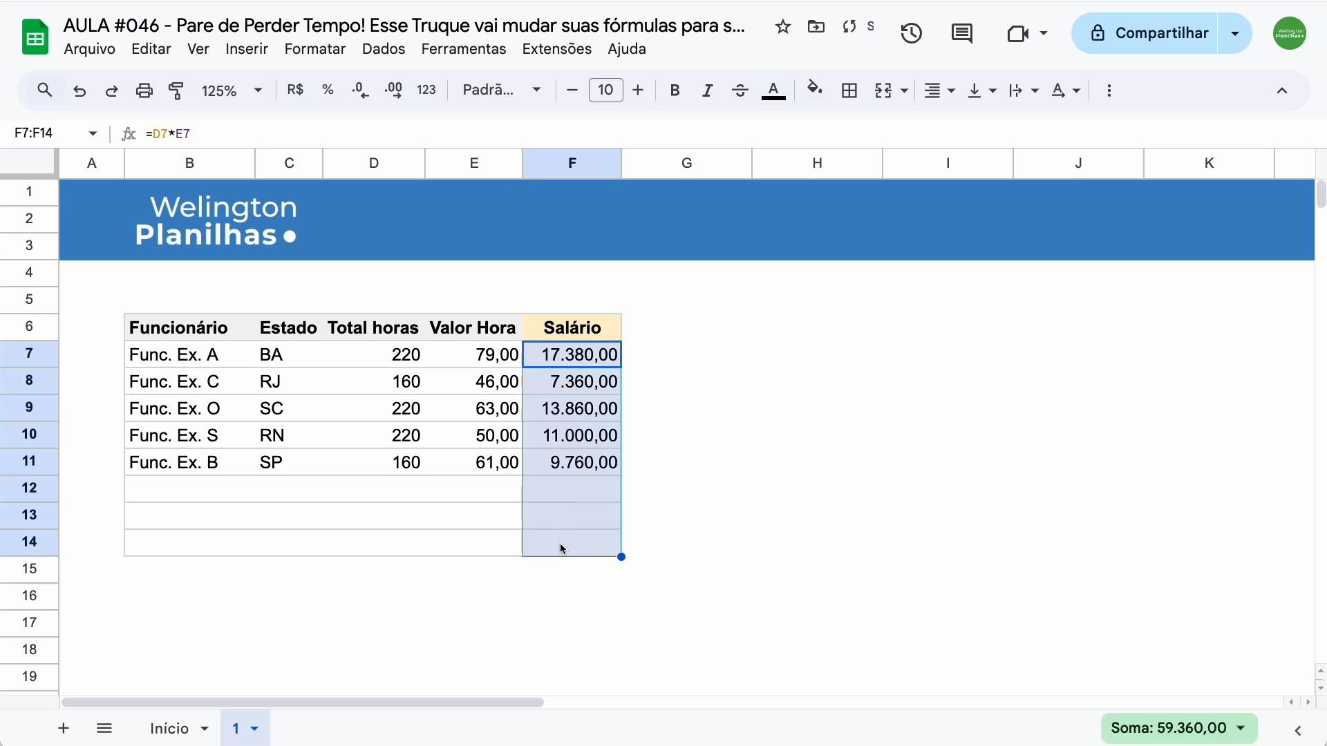
{"action": "key", "text": "Delete"}
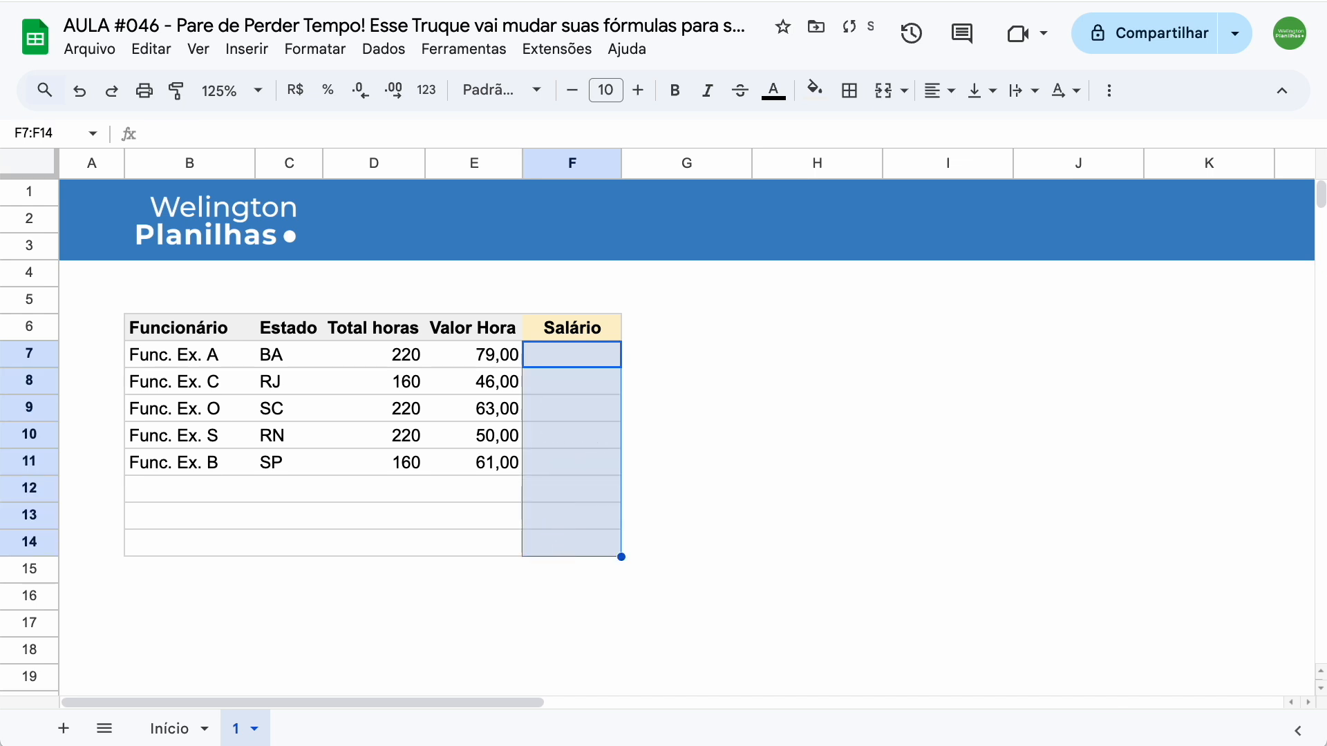
- Enter =ARRAYFORMULA(D7:D14*E7:E14) in F7 to calculate the whole Salário column from one cell
{"action": "left_click", "coordinate": [570, 366]}
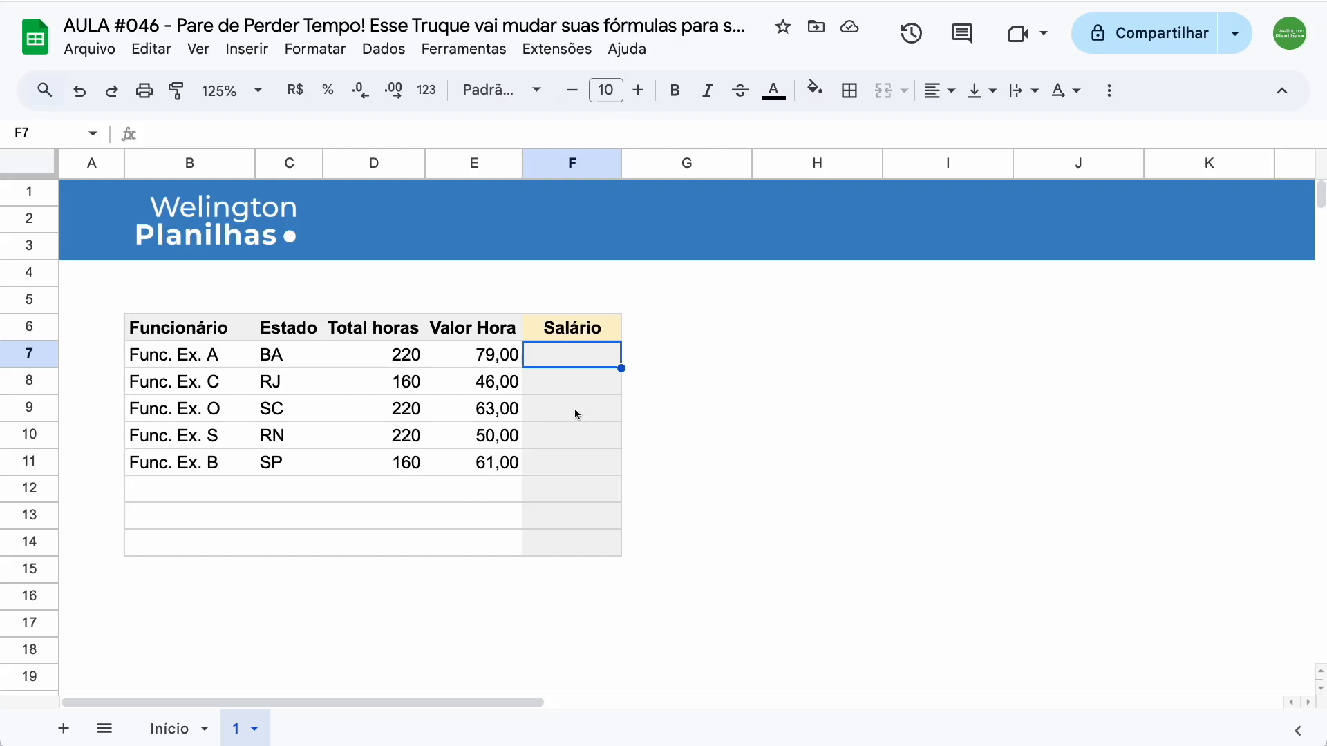
{"action": "type", "text": "="}
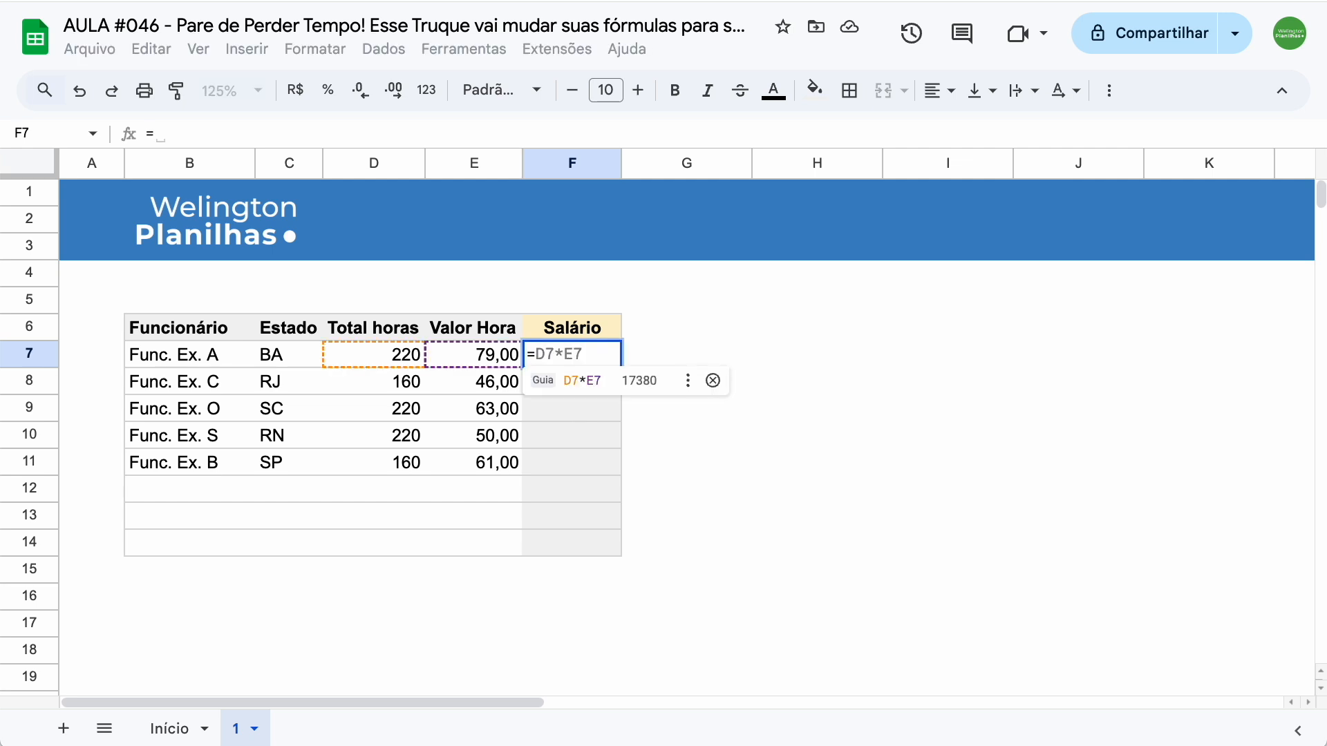
{"action": "type", "text": "arra"}
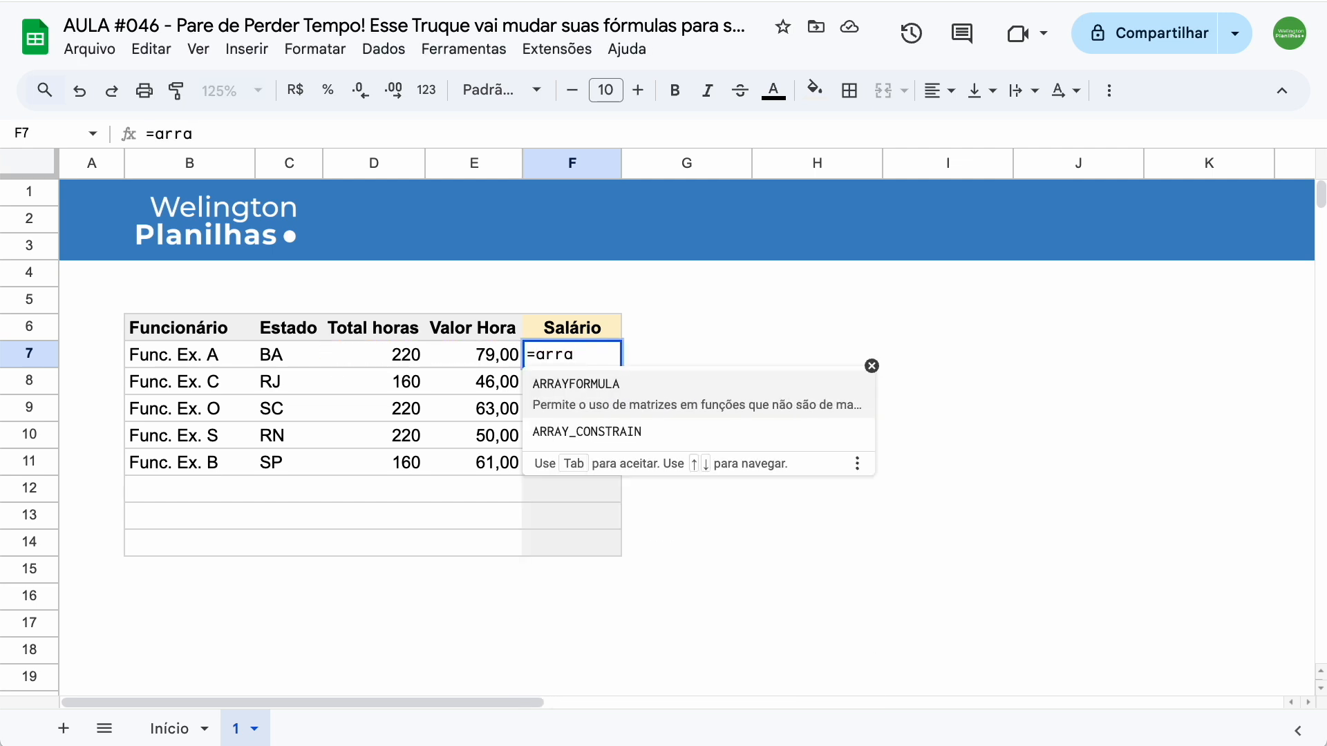
{"action": "left_click", "coordinate": [579, 395]}
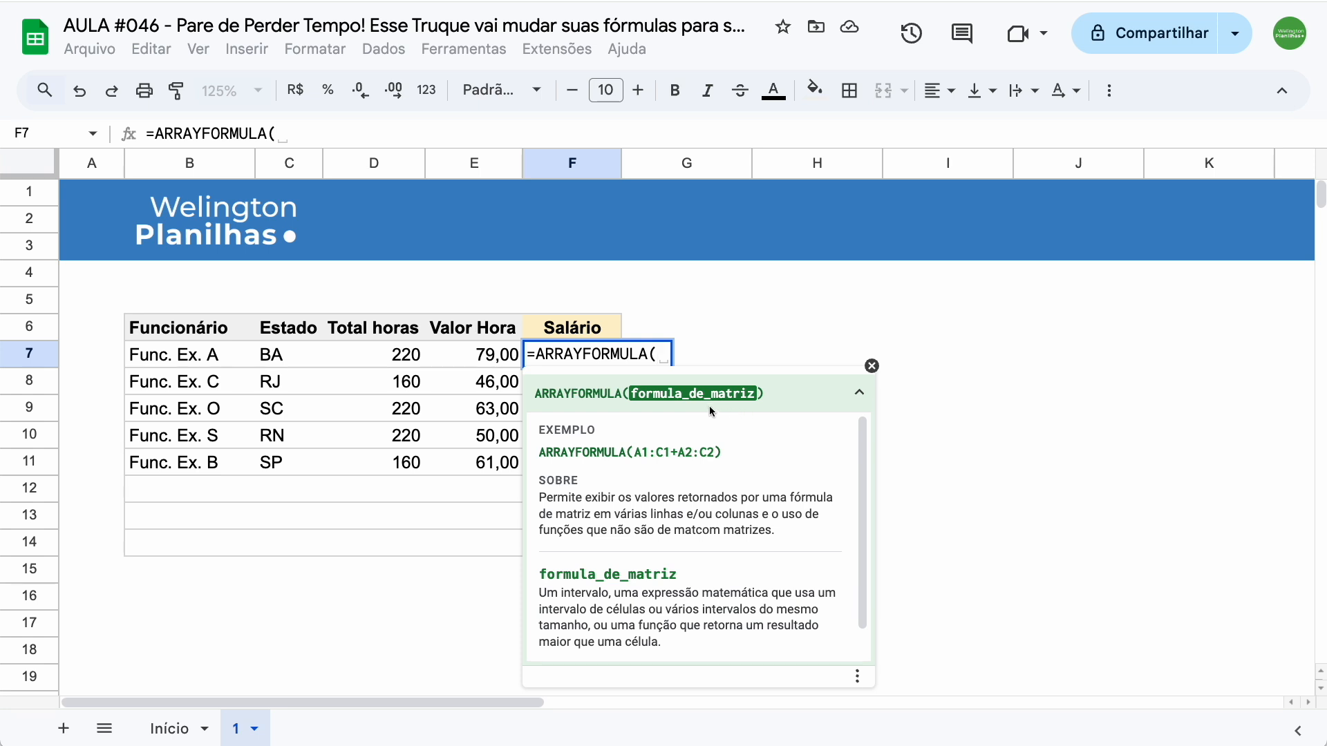
{"action": "left_click_drag", "start_coordinate": [394, 354], "coordinate": [389, 543]}
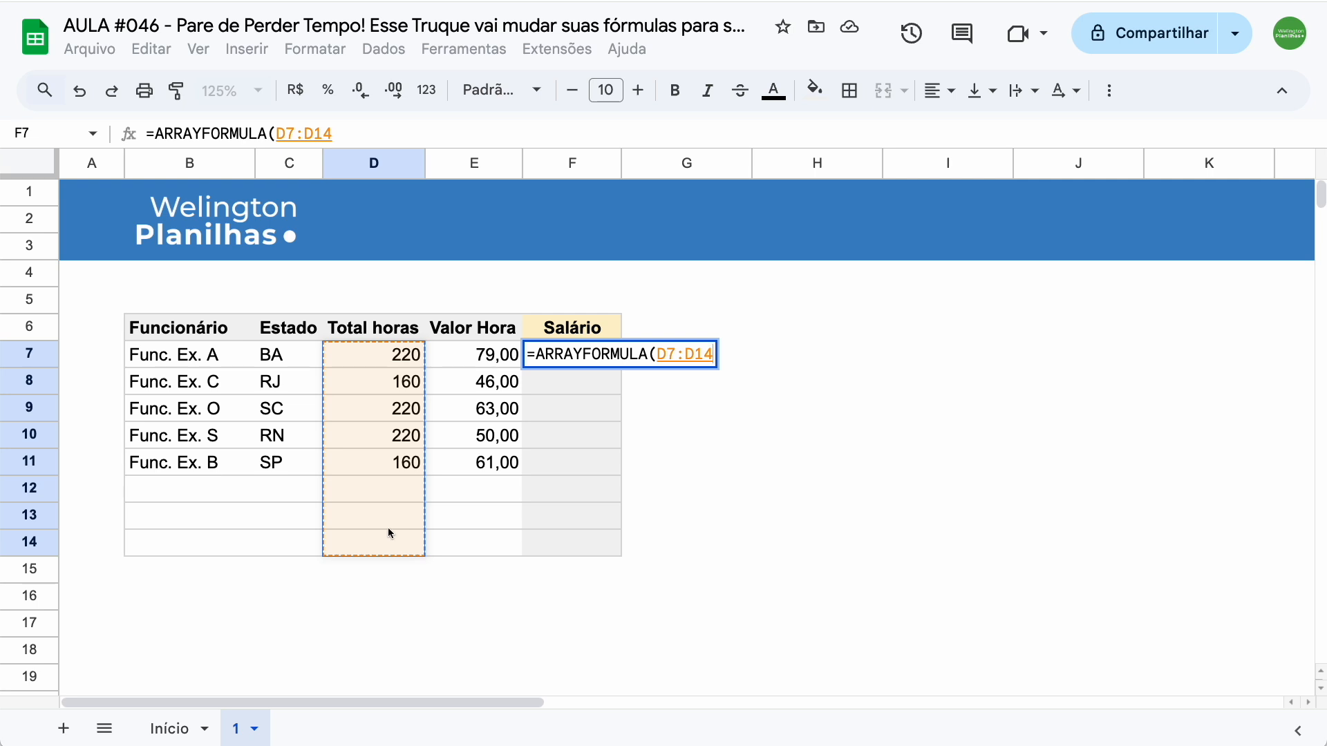
{"action": "left_click_drag", "start_coordinate": [358, 353], "coordinate": [466, 539]}
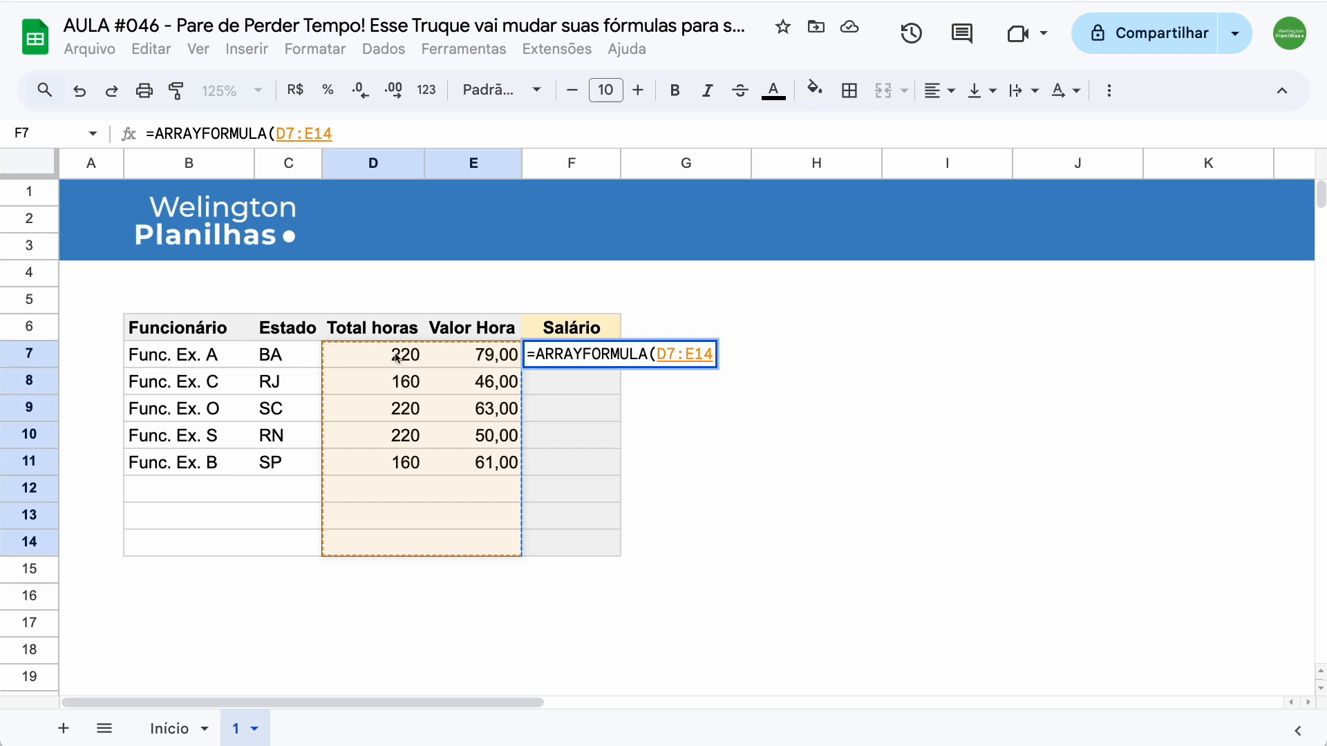
{"action": "left_click_drag", "start_coordinate": [394, 353], "coordinate": [383, 533]}
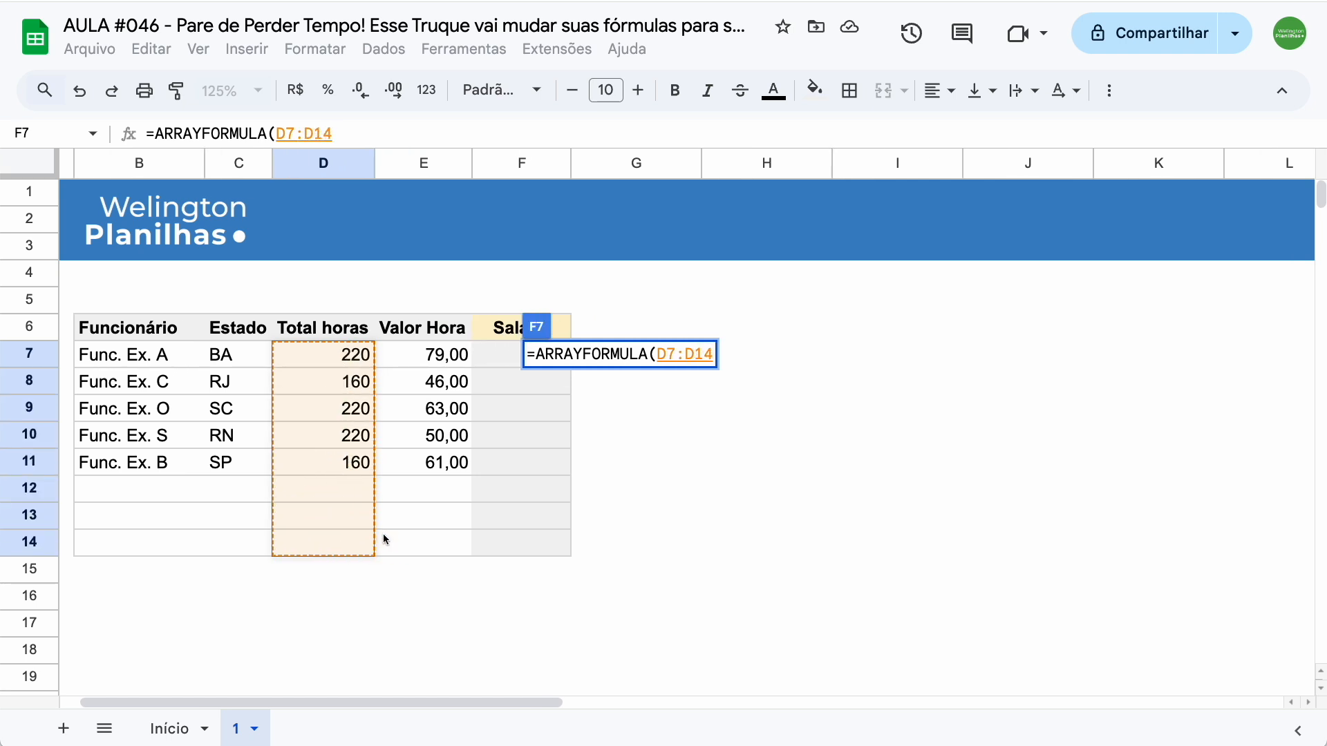
{"action": "type", "text": "*"}
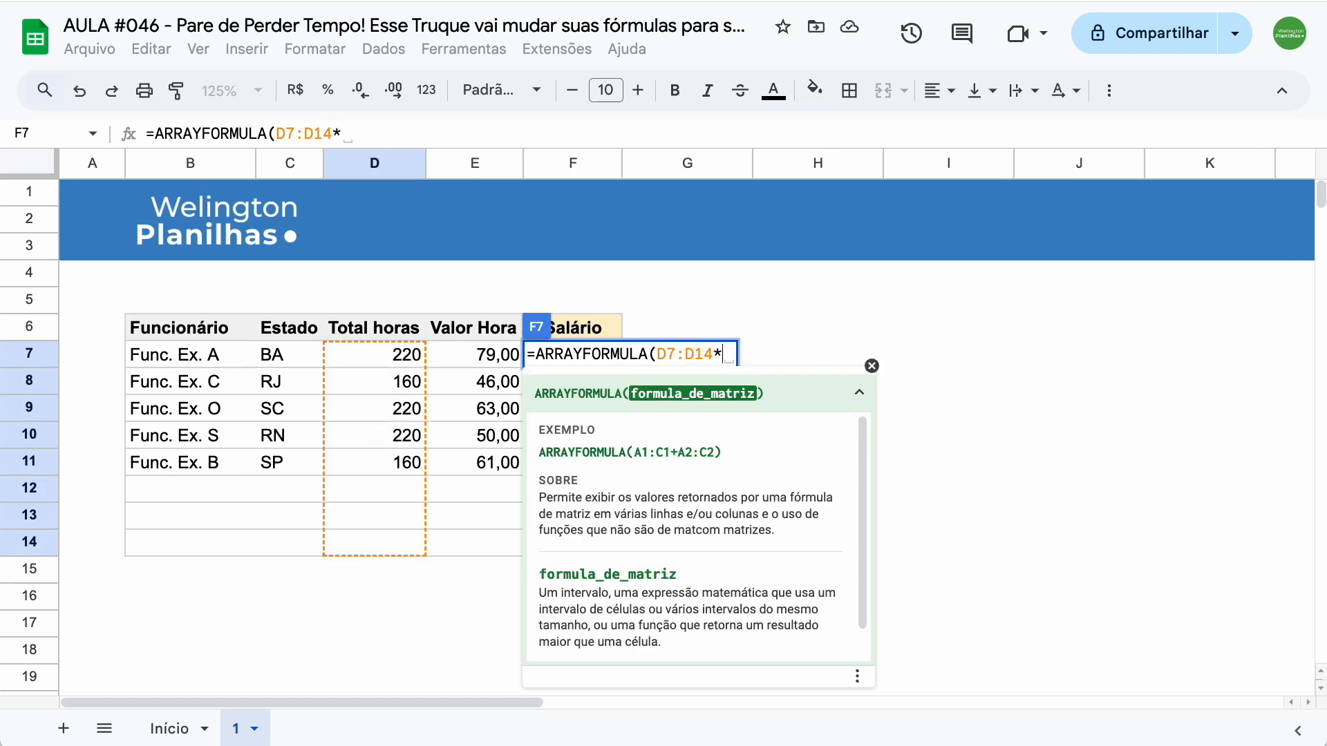
{"action": "left_click_drag", "start_coordinate": [463, 364], "coordinate": [462, 538]}
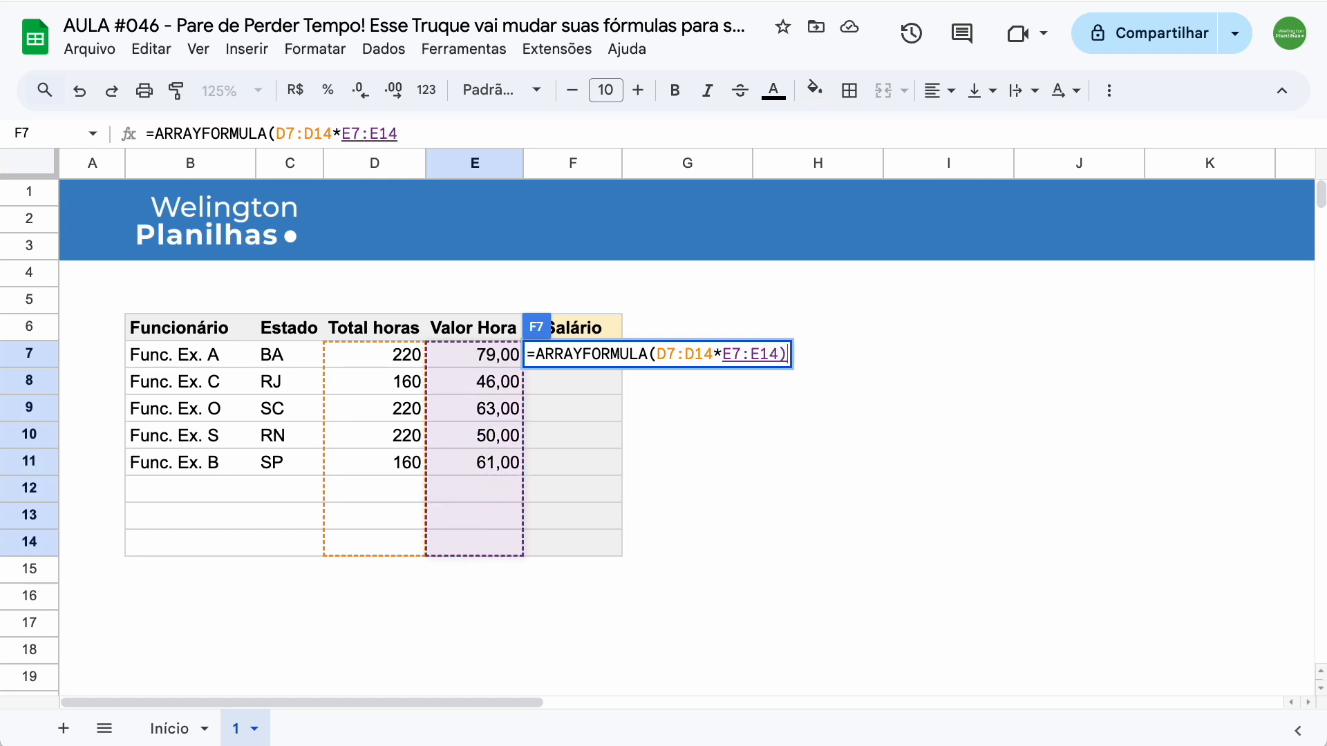
{"action": "type", "text": ")"}
{"action": "key", "text": "Return"}
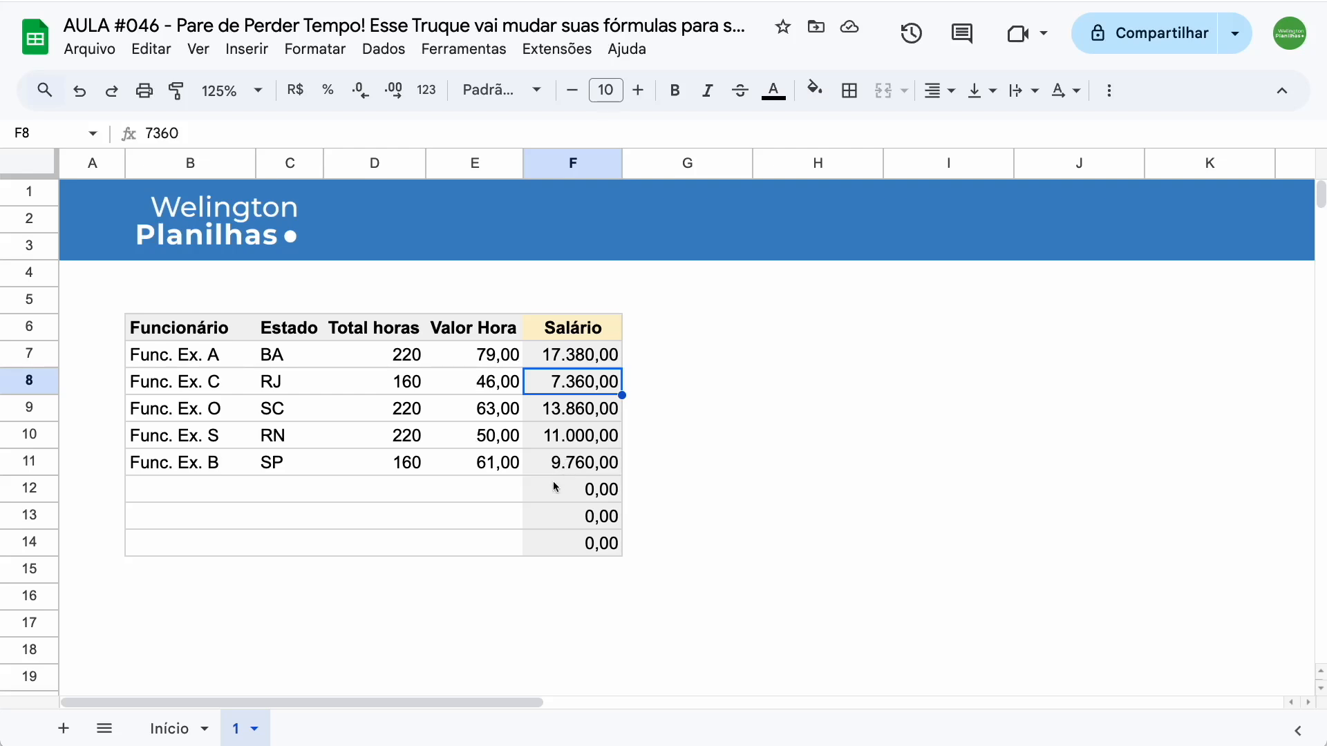
- Add an employee in row 12: Func. Ex. F, state SP, 160 total hours and an hourly value of 50
{"action": "left_click", "coordinate": [201, 497]}
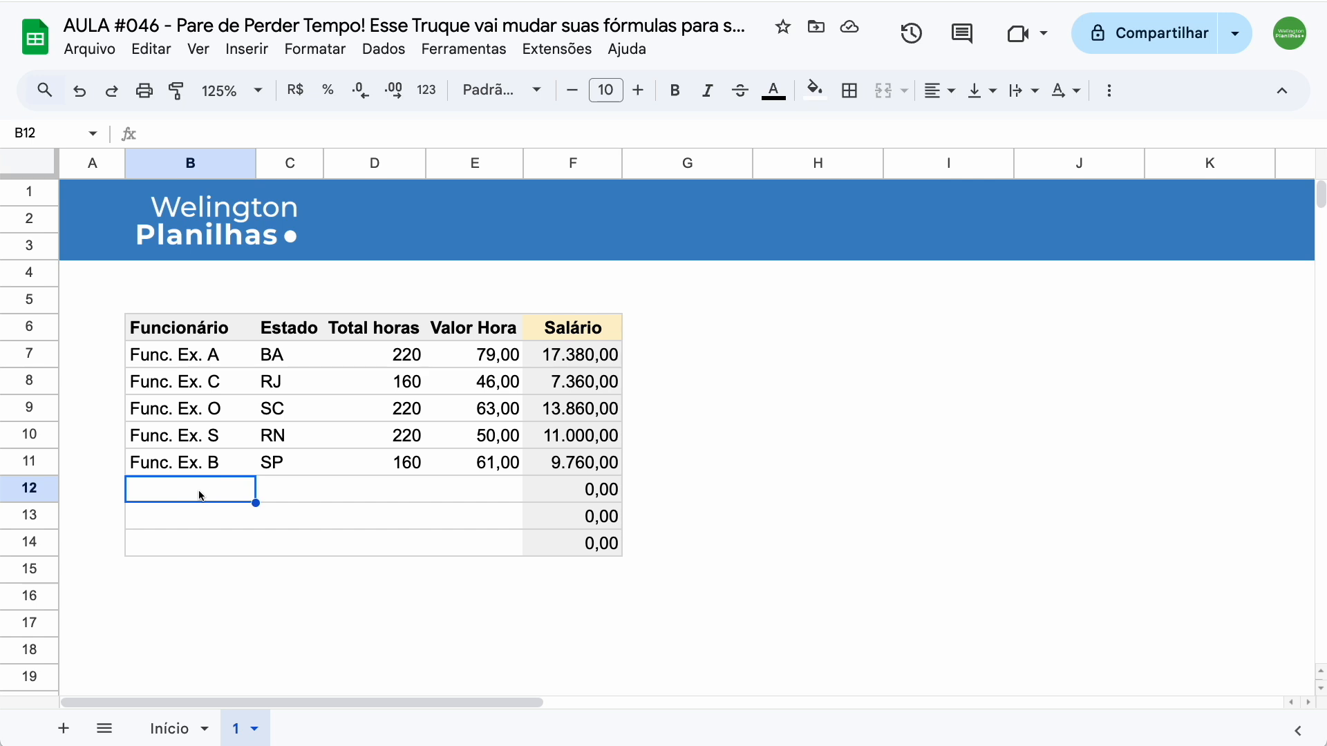
{"action": "key", "text": "ctrl+d"}
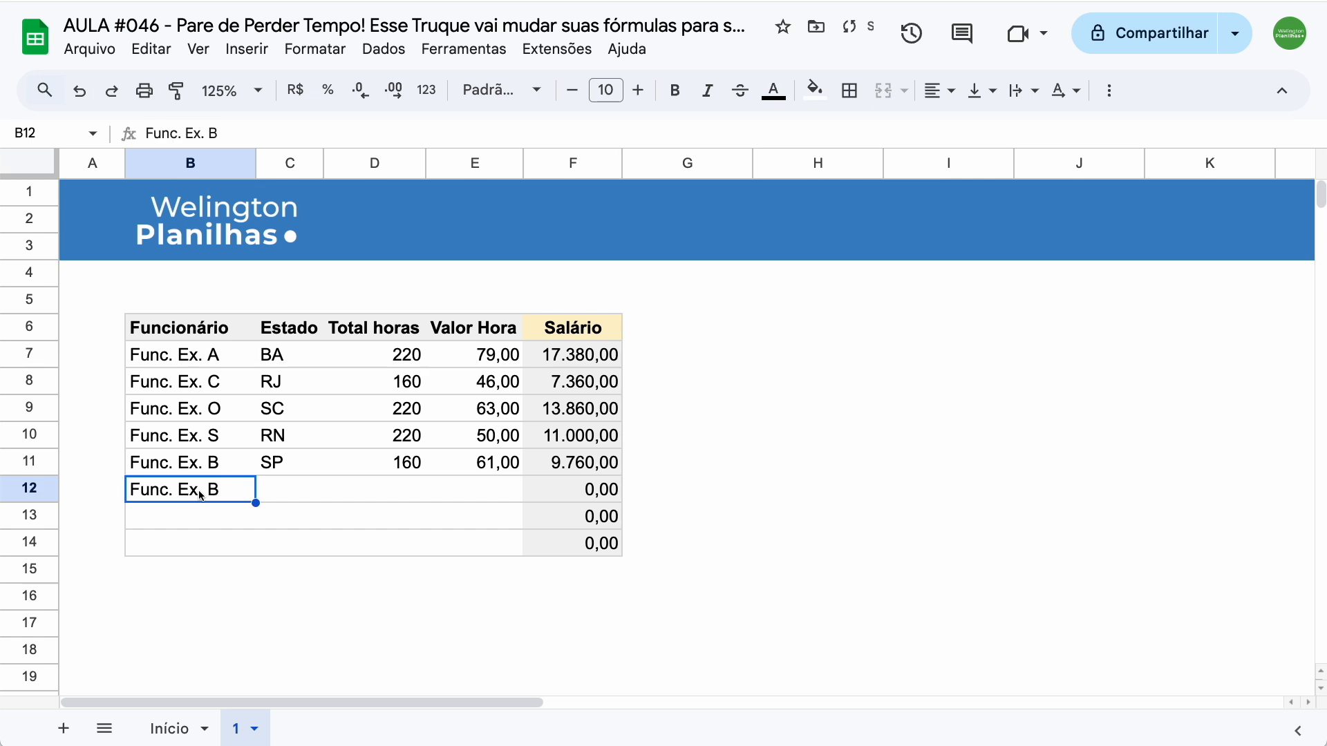
{"action": "key", "text": "Return"}
{"action": "key", "text": "BackSpace"}
{"action": "type", "text": "F"}
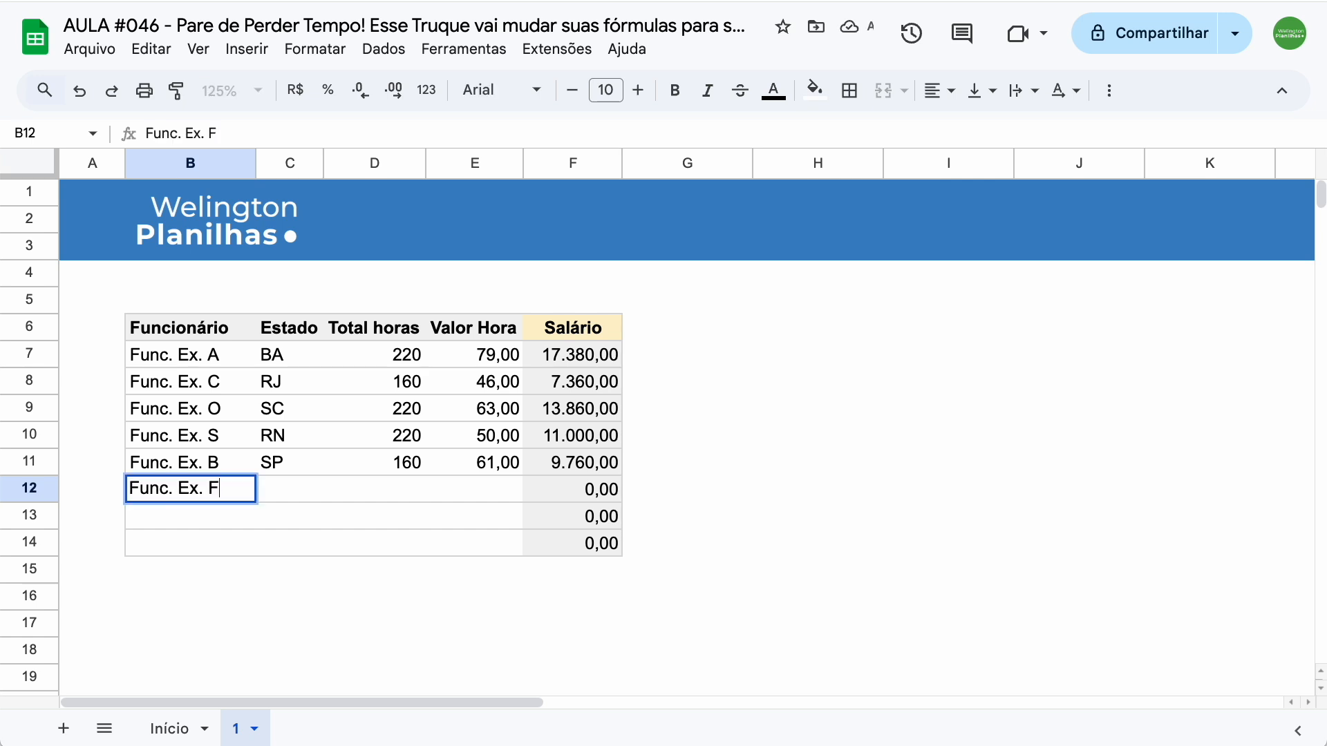
{"action": "key", "text": "Tab"}
{"action": "type", "text": "SP"}
{"action": "key", "text": "Tab"}
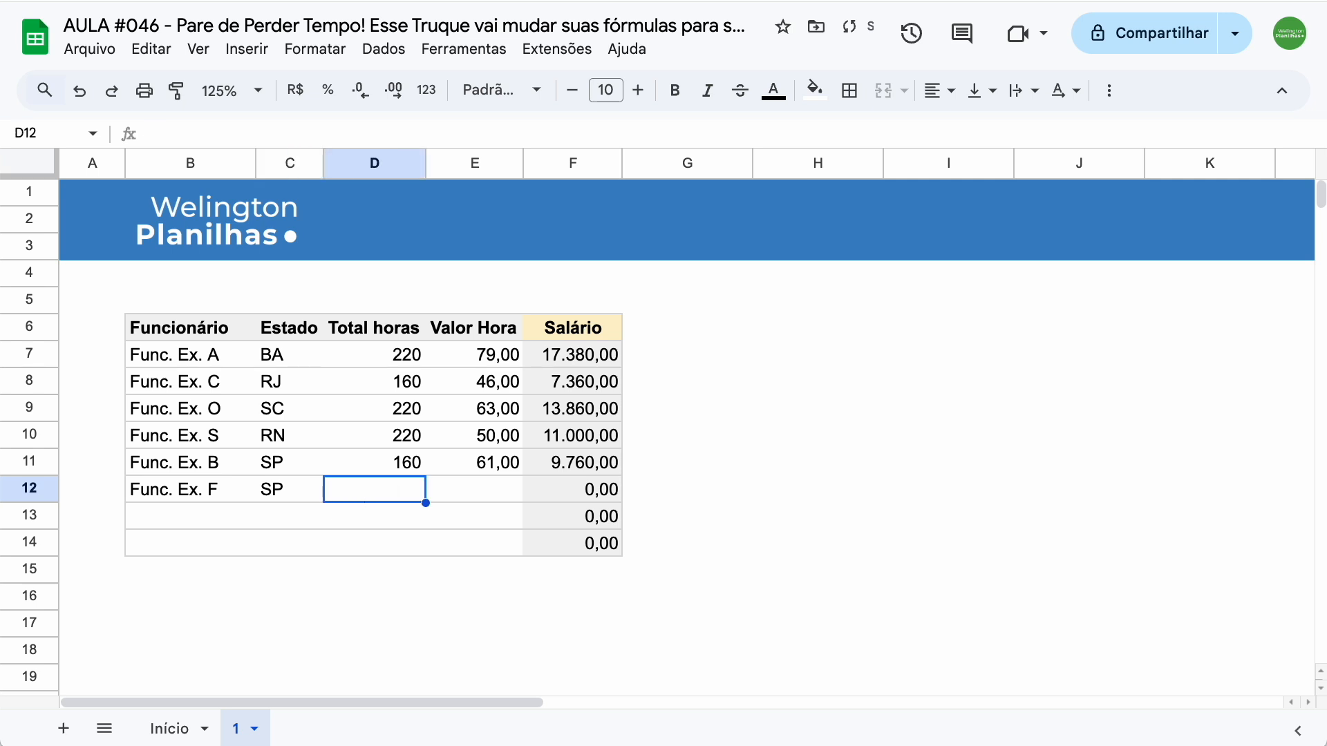
{"action": "type", "text": "160"}
{"action": "key", "text": "Tab"}
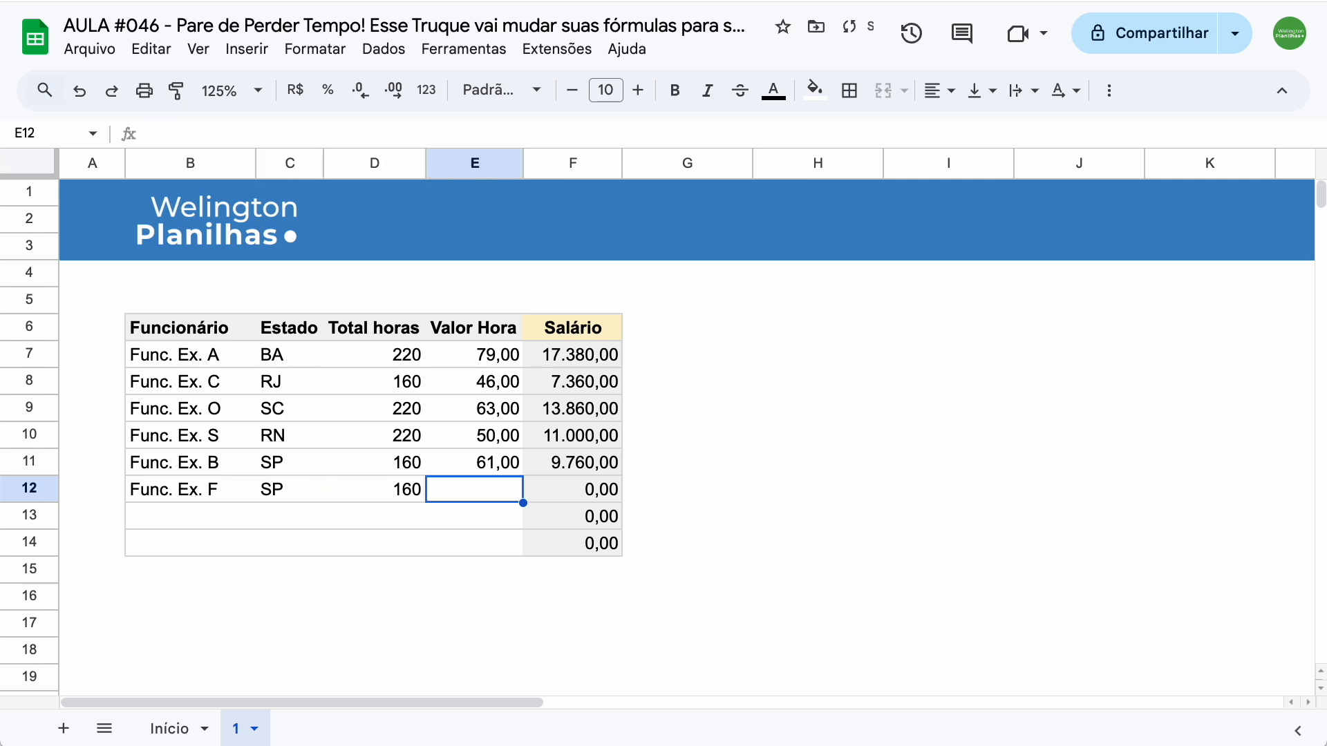
{"action": "type", "text": "50"}
{"action": "key", "text": "Return"}
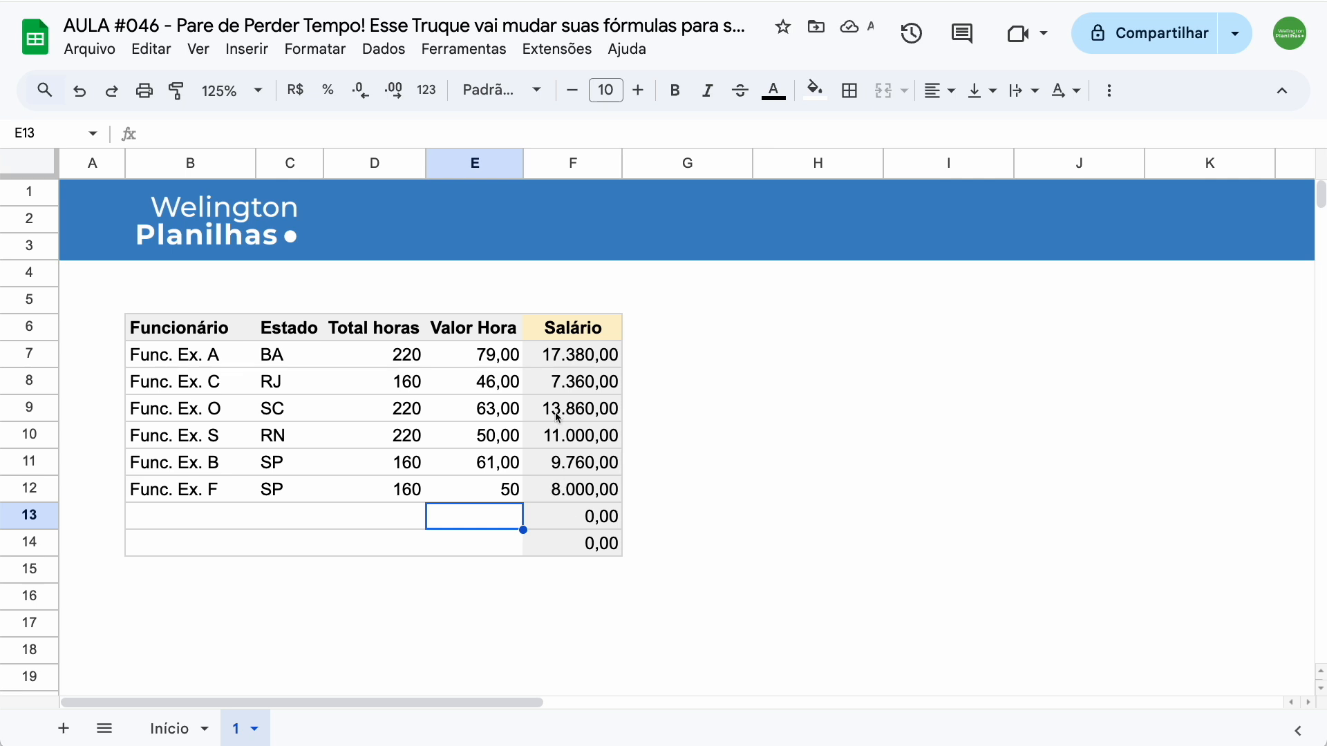
- Examine the ranges used by the array formula in F7 and leave it without changes
{"action": "left_click", "coordinate": [554, 359]}
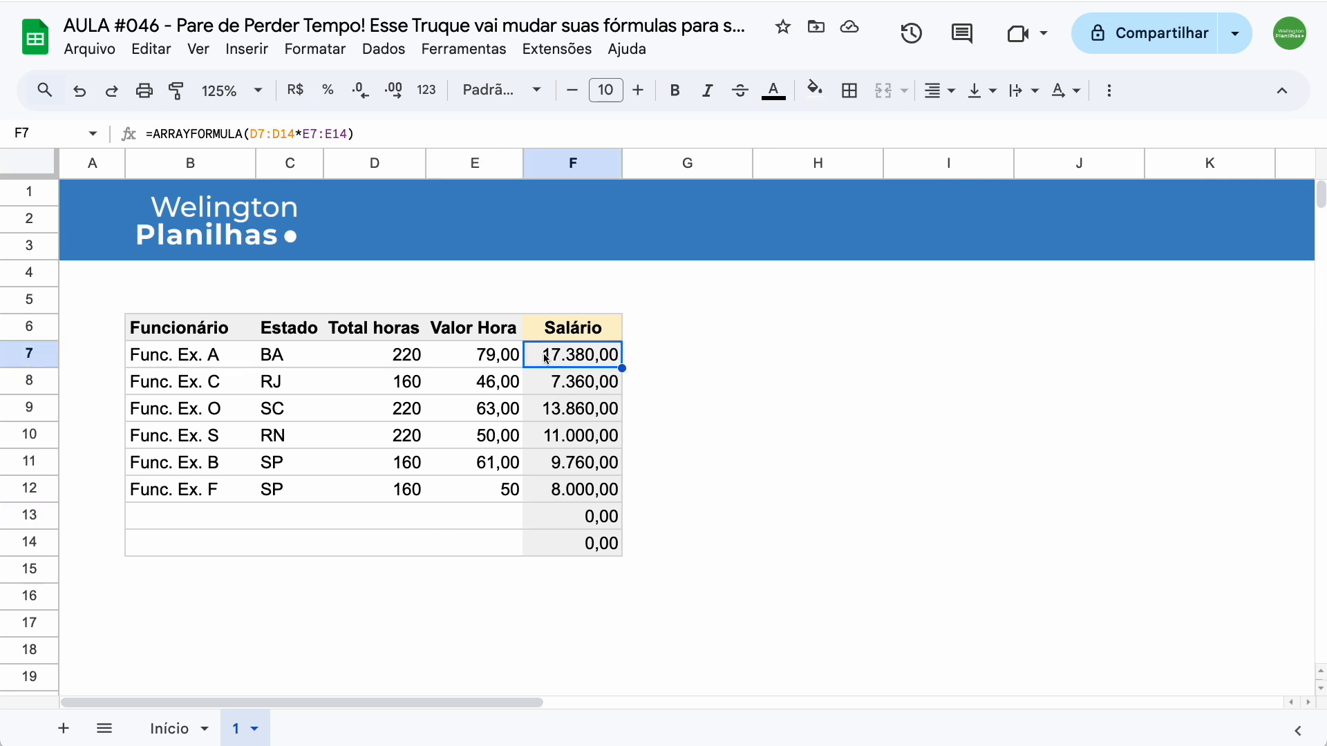
{"action": "double_click", "coordinate": [547, 359]}
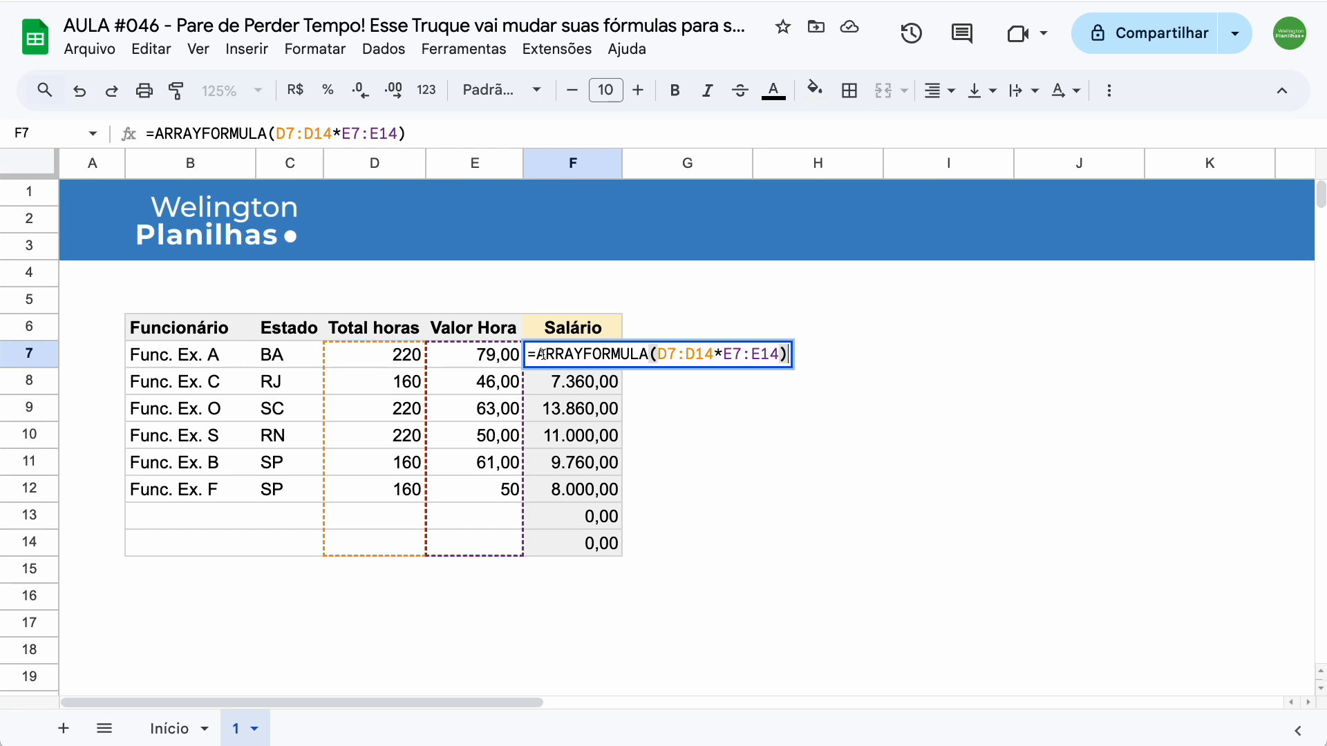
{"action": "key", "text": "Escape"}
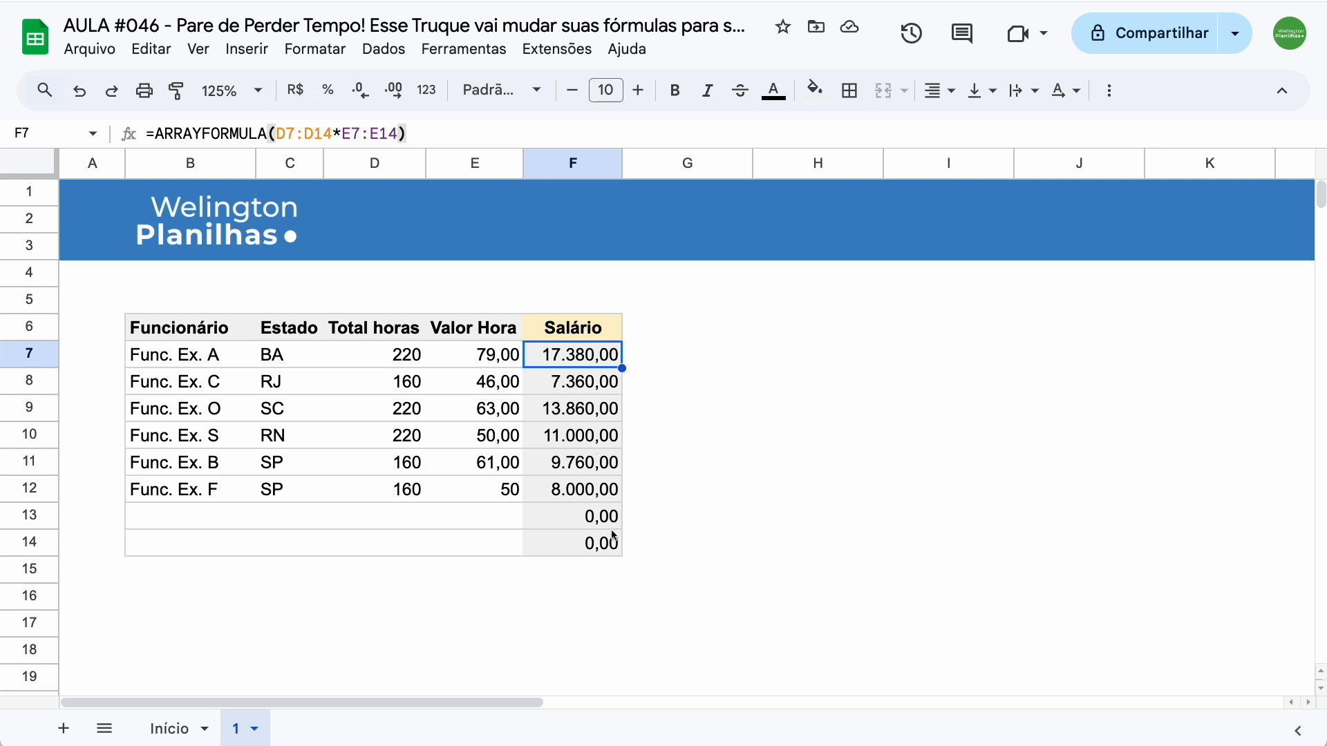
- Add a 10% increase on the hourly value to the F7 formula, making it =ARRAYFORMULA(D7:D14*(E7:E14*(1+10%)))
{"action": "double_click", "coordinate": [566, 356]}
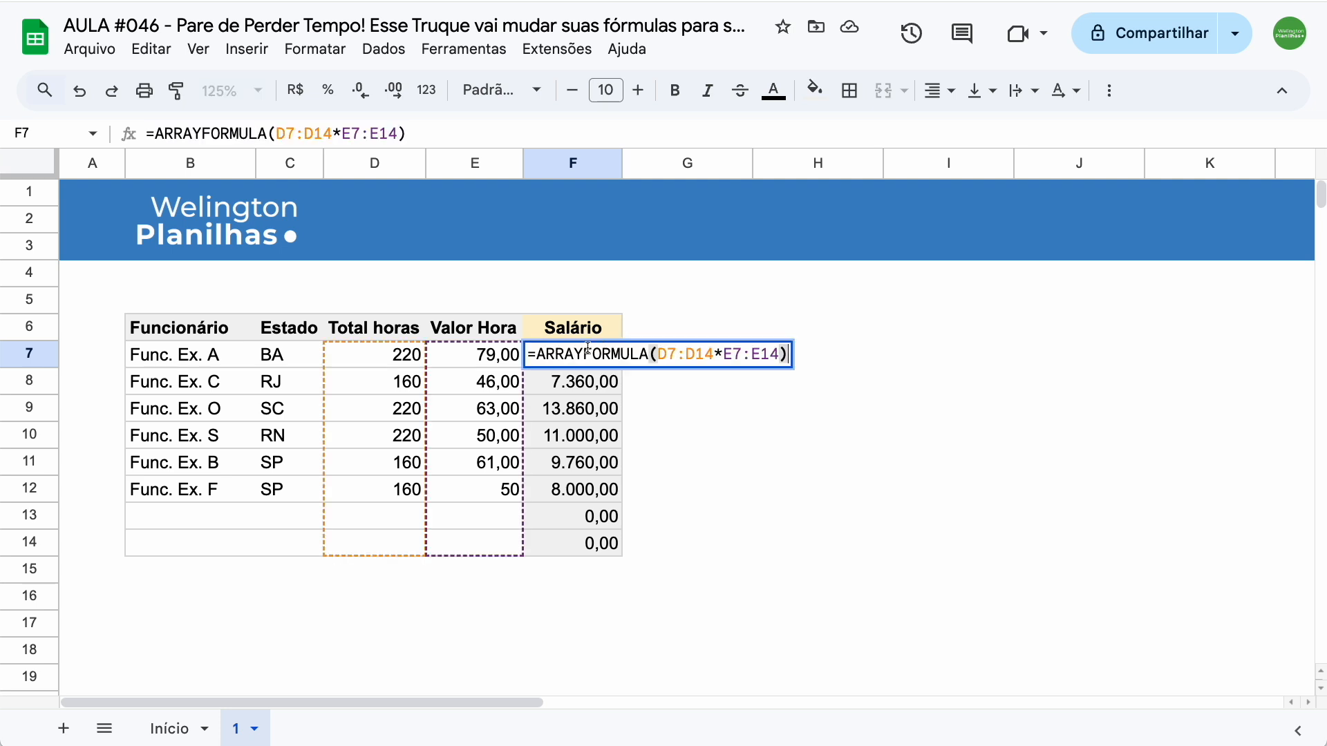
{"action": "left_click", "coordinate": [724, 352]}
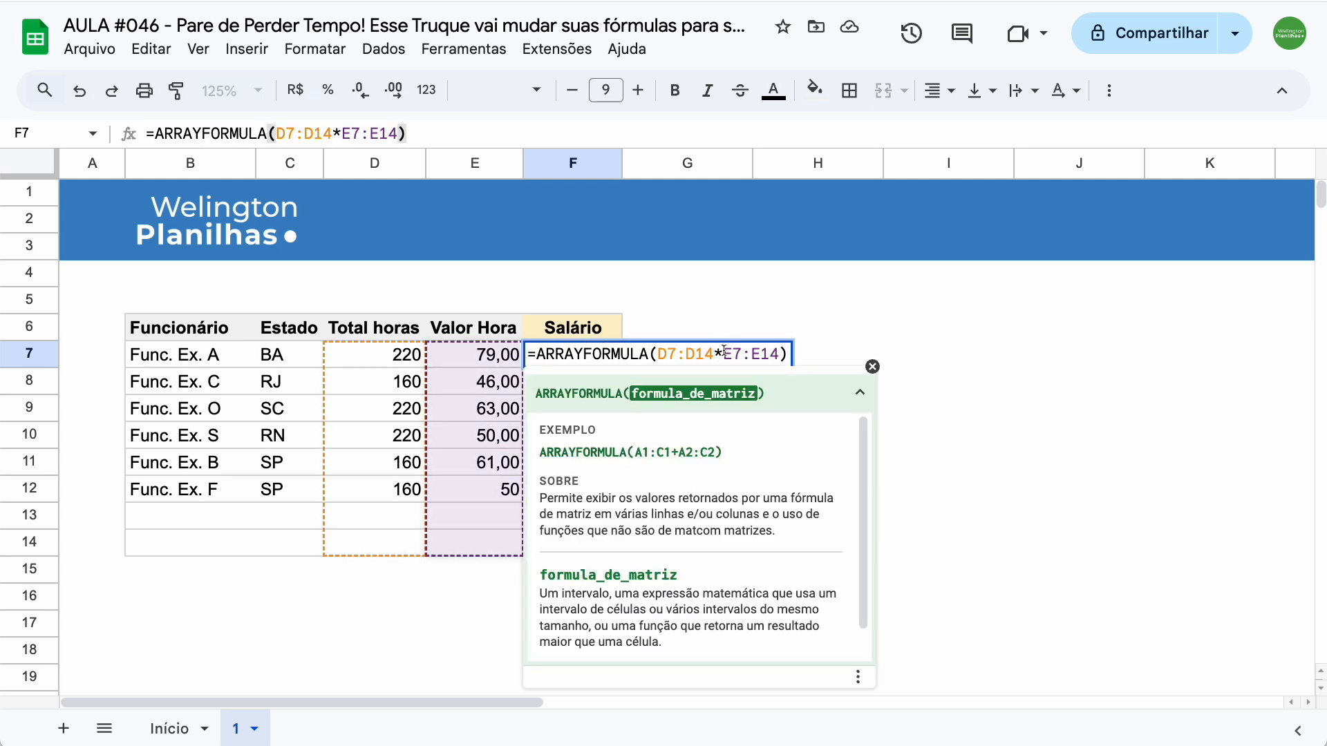
{"action": "type", "text": "(E7:E14"}
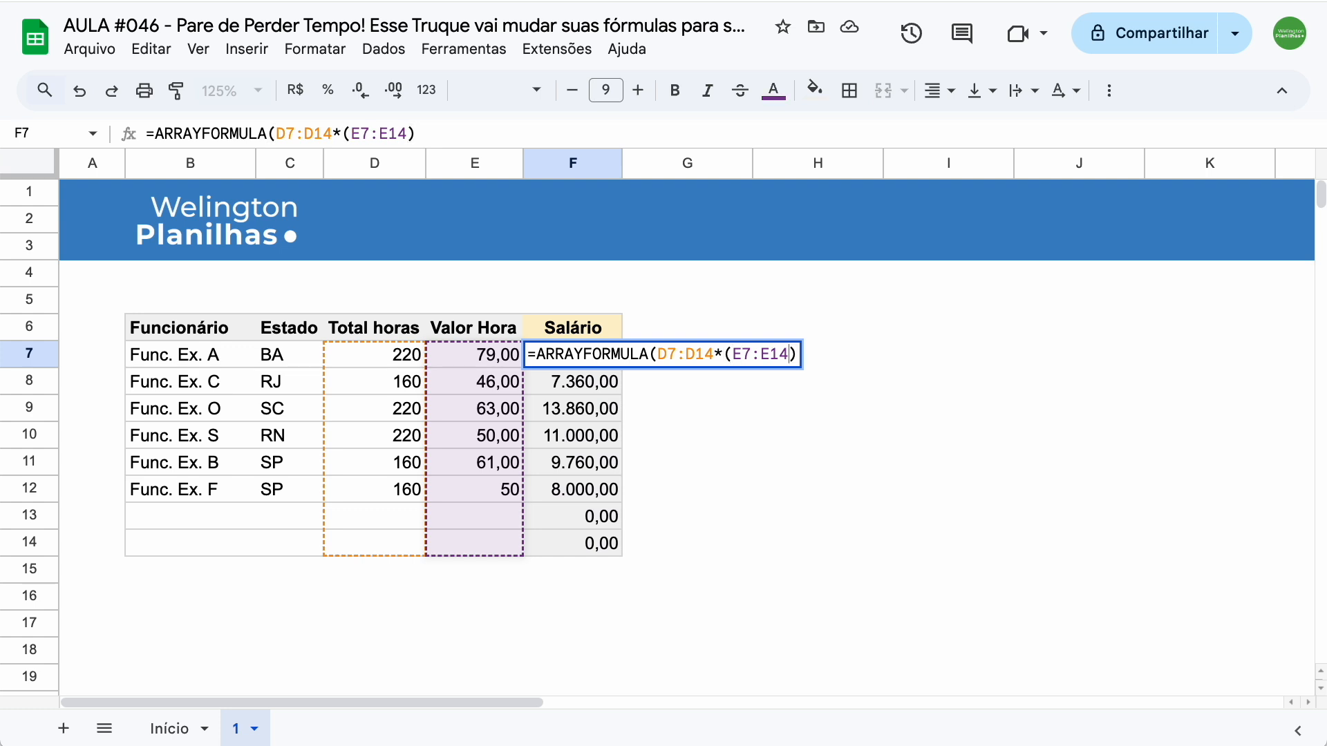
{"action": "type", "text": "*("}
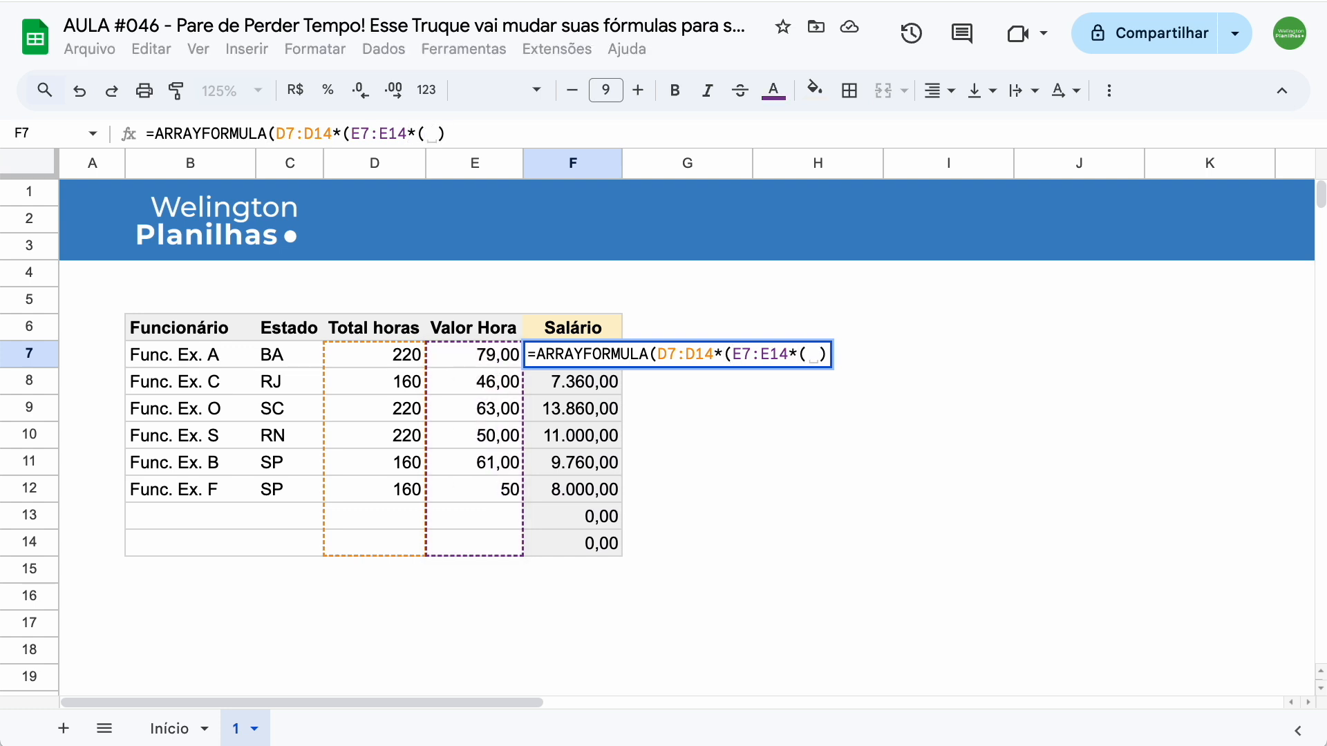
{"action": "type", "text": "1+10"}
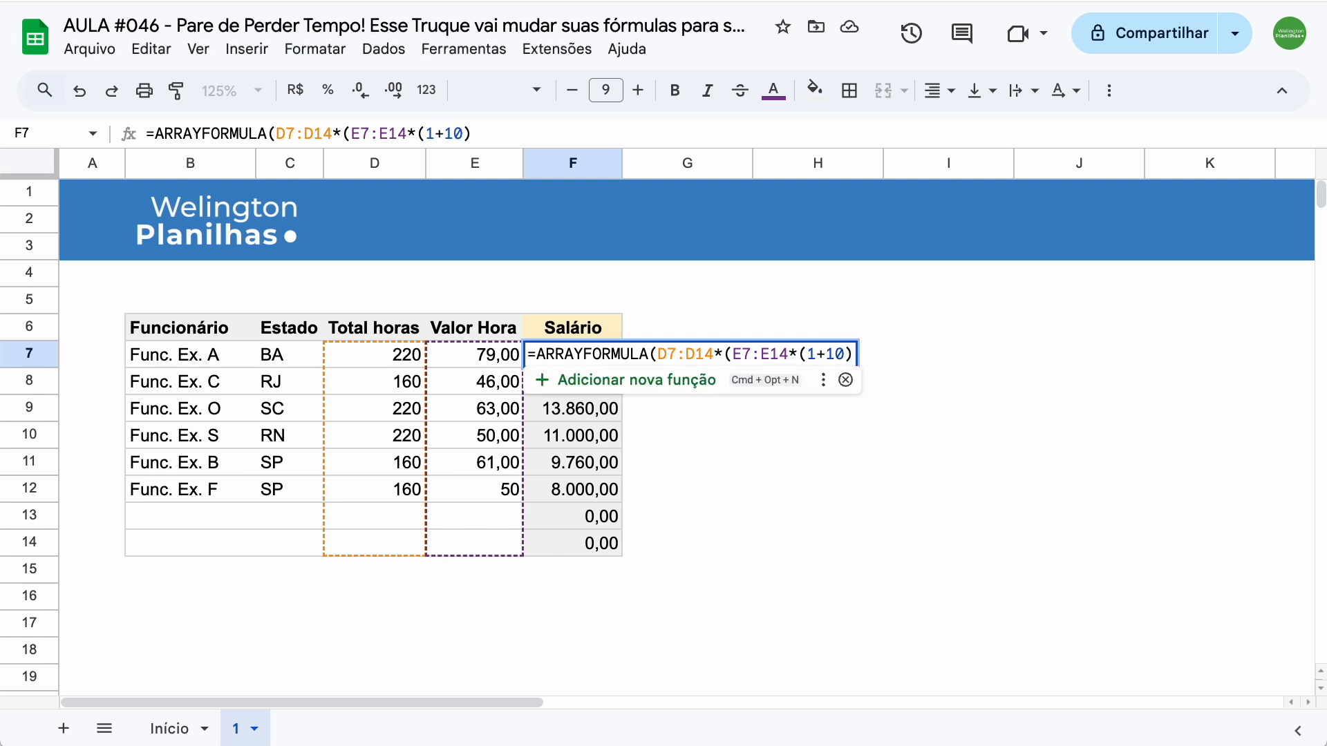
{"action": "type", "text": "%))"}
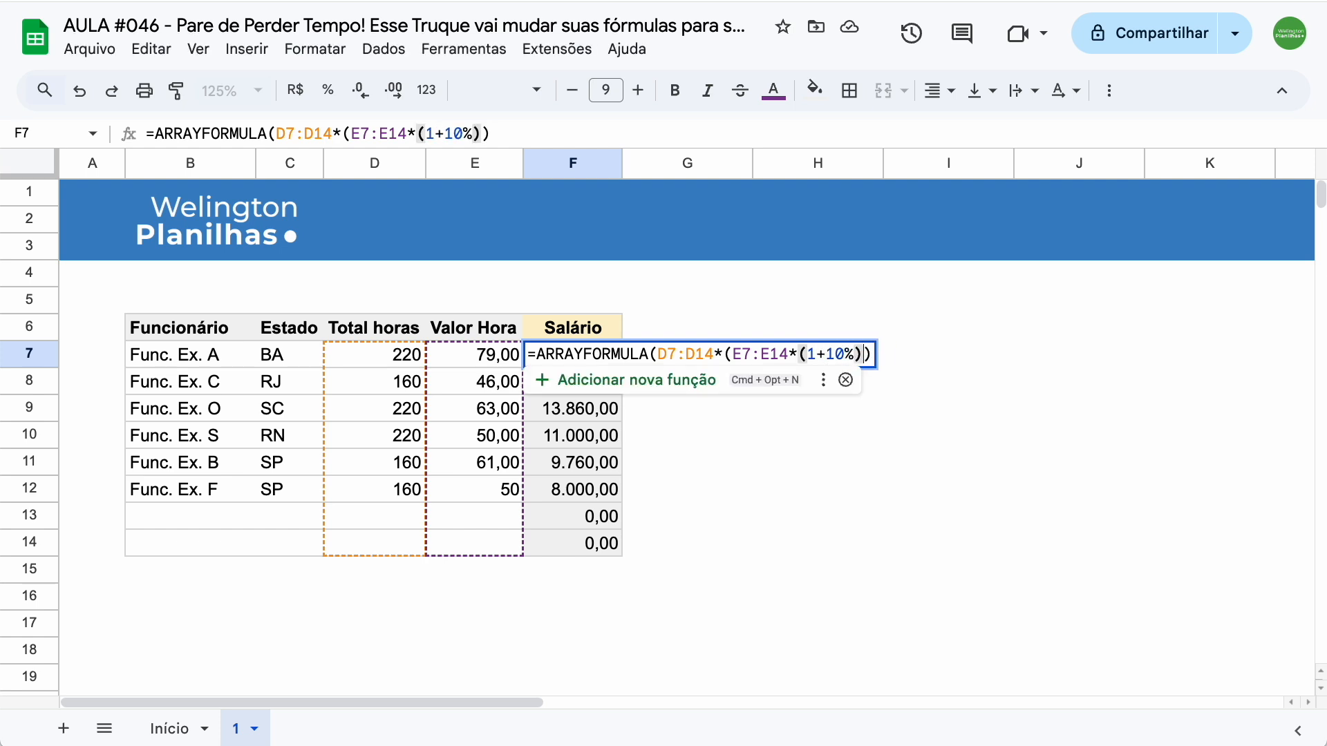
{"action": "key", "text": "Return"}
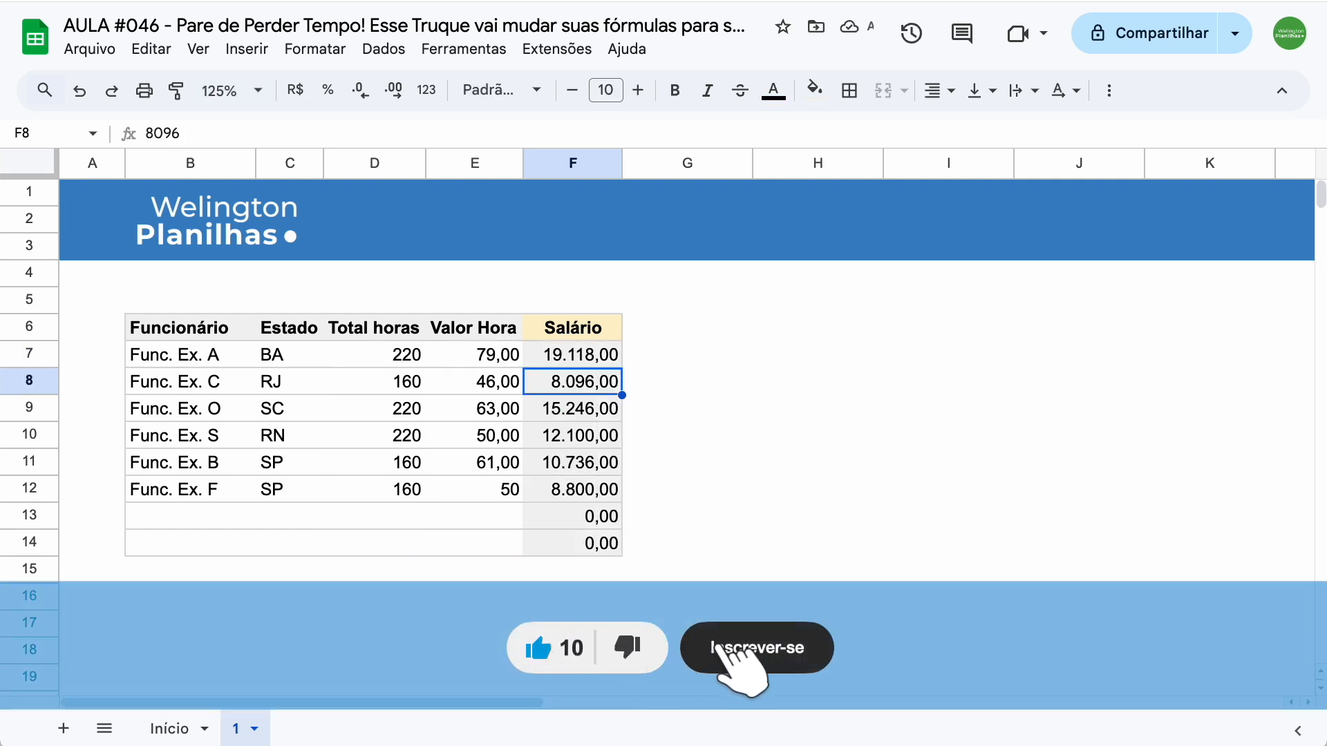
- Try to delete the individual array results in the Salário cells F8 and F11
{"action": "key", "text": "Down"}
{"action": "key", "text": "Down"}
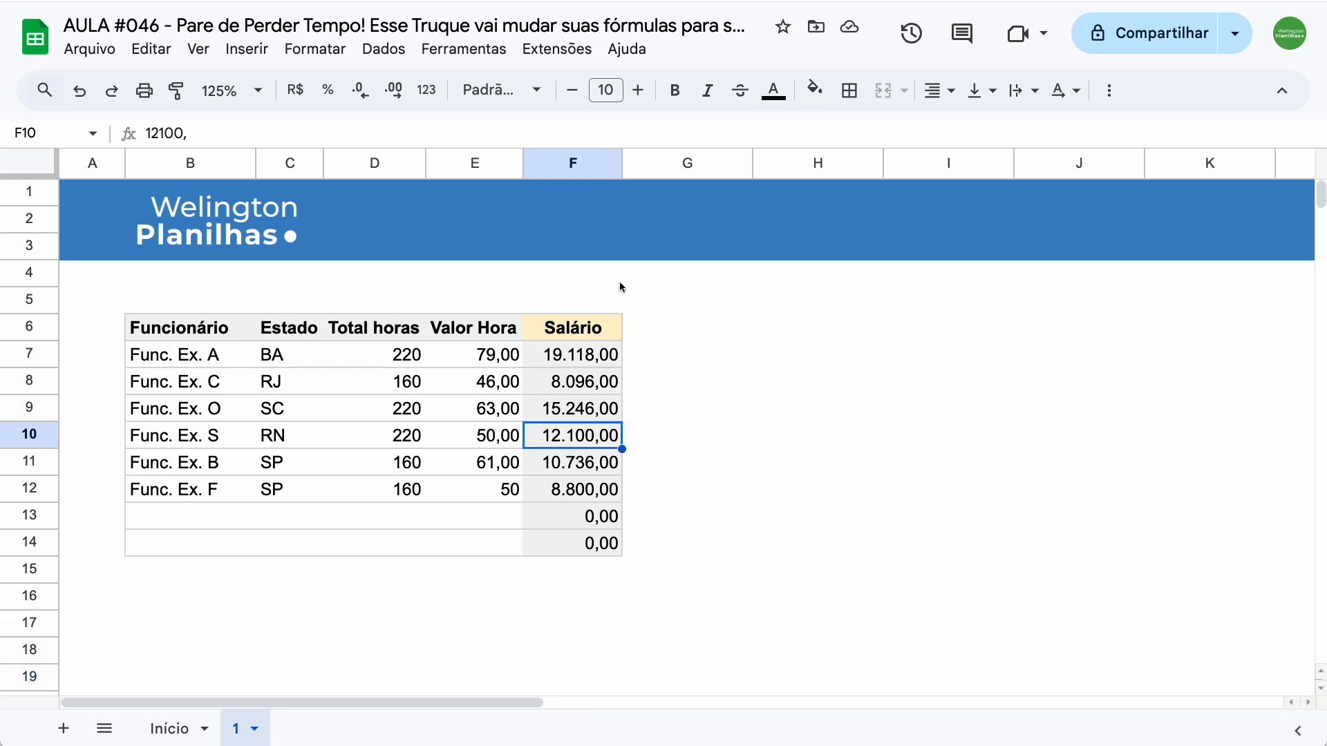
{"action": "left_click", "coordinate": [557, 384]}
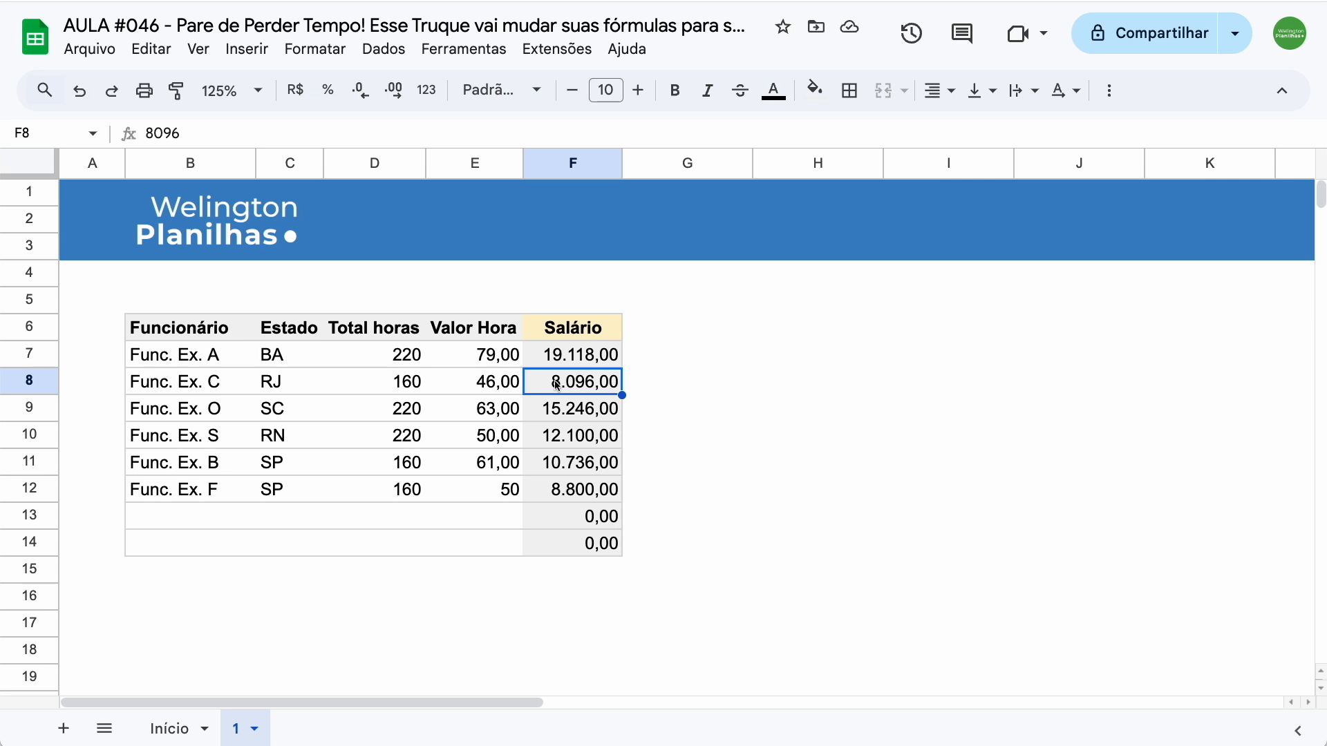
{"action": "key", "text": "Delete"}
{"action": "key", "text": "Down"}
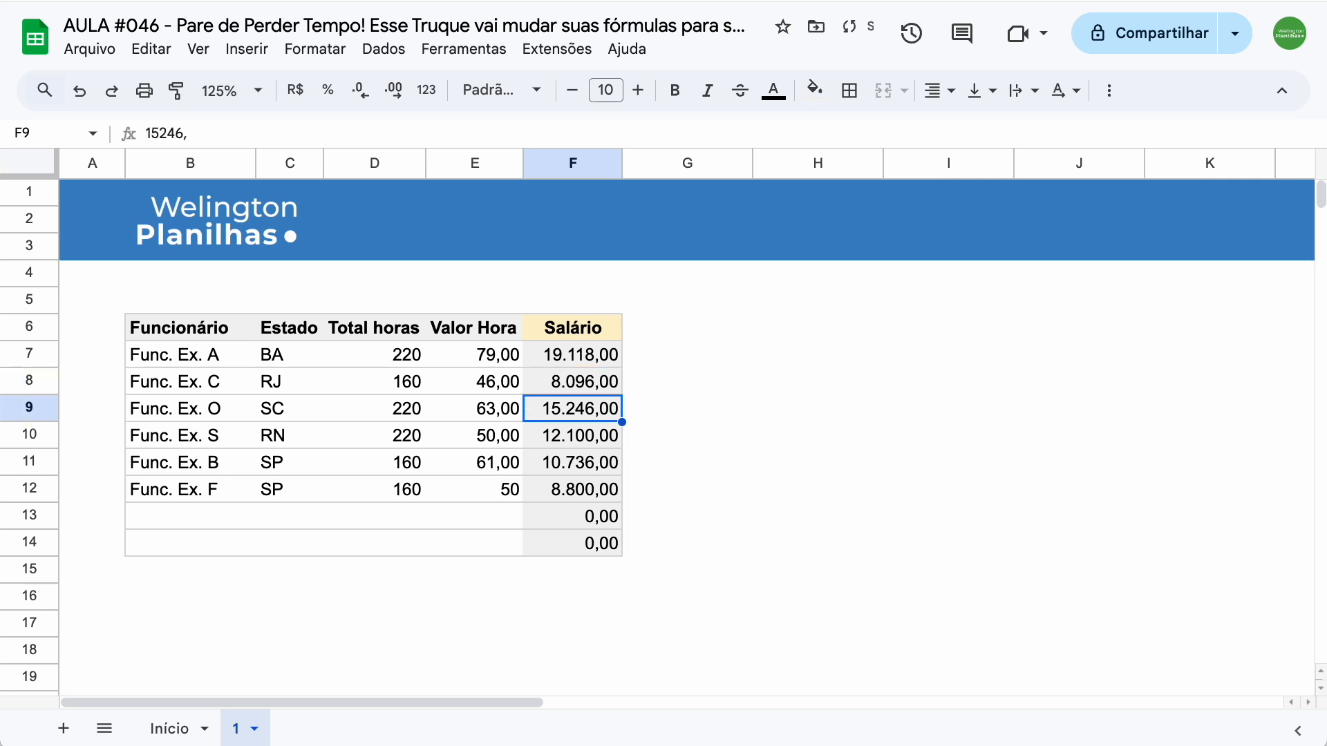
{"action": "key", "text": "Down"}
{"action": "key", "text": "Down"}
{"action": "key", "text": "Delete"}
{"action": "key", "text": "Delete"}
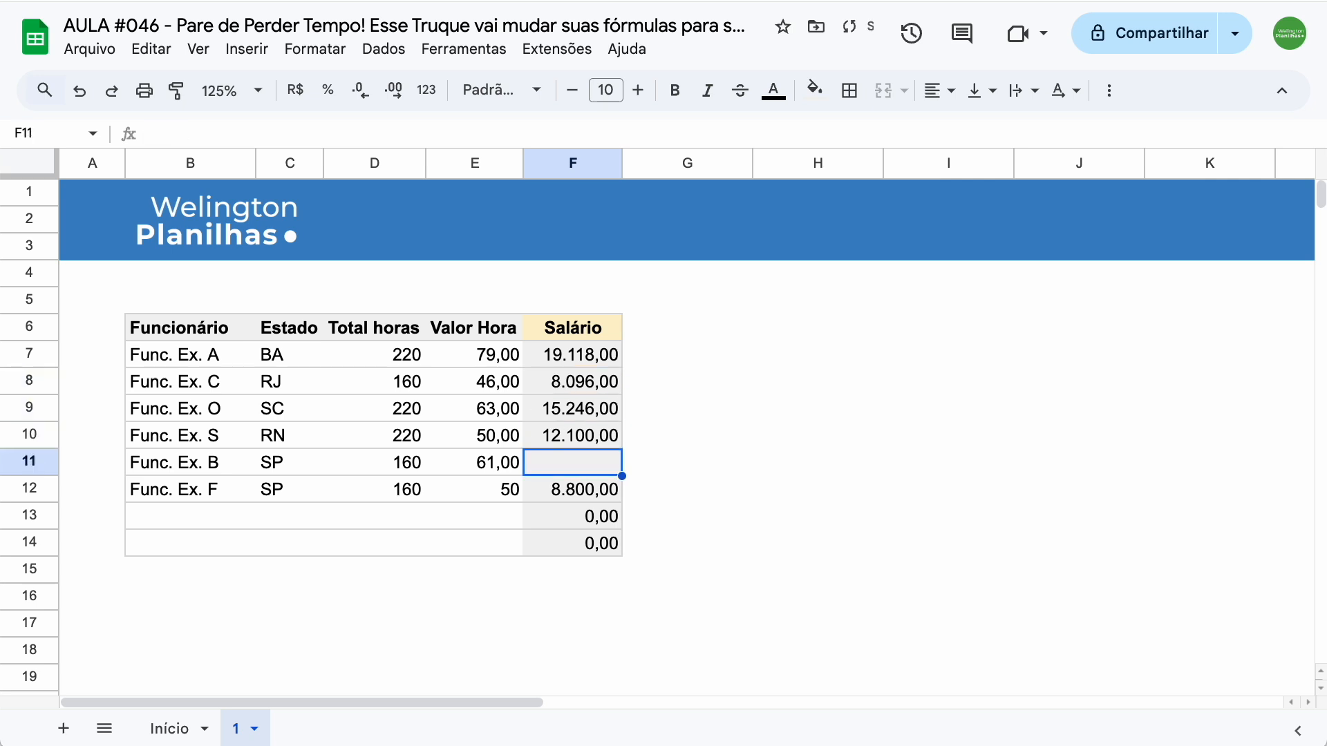
{"action": "key", "text": "Up"}
{"action": "key", "text": "Up"}
{"action": "key", "text": "Up"}
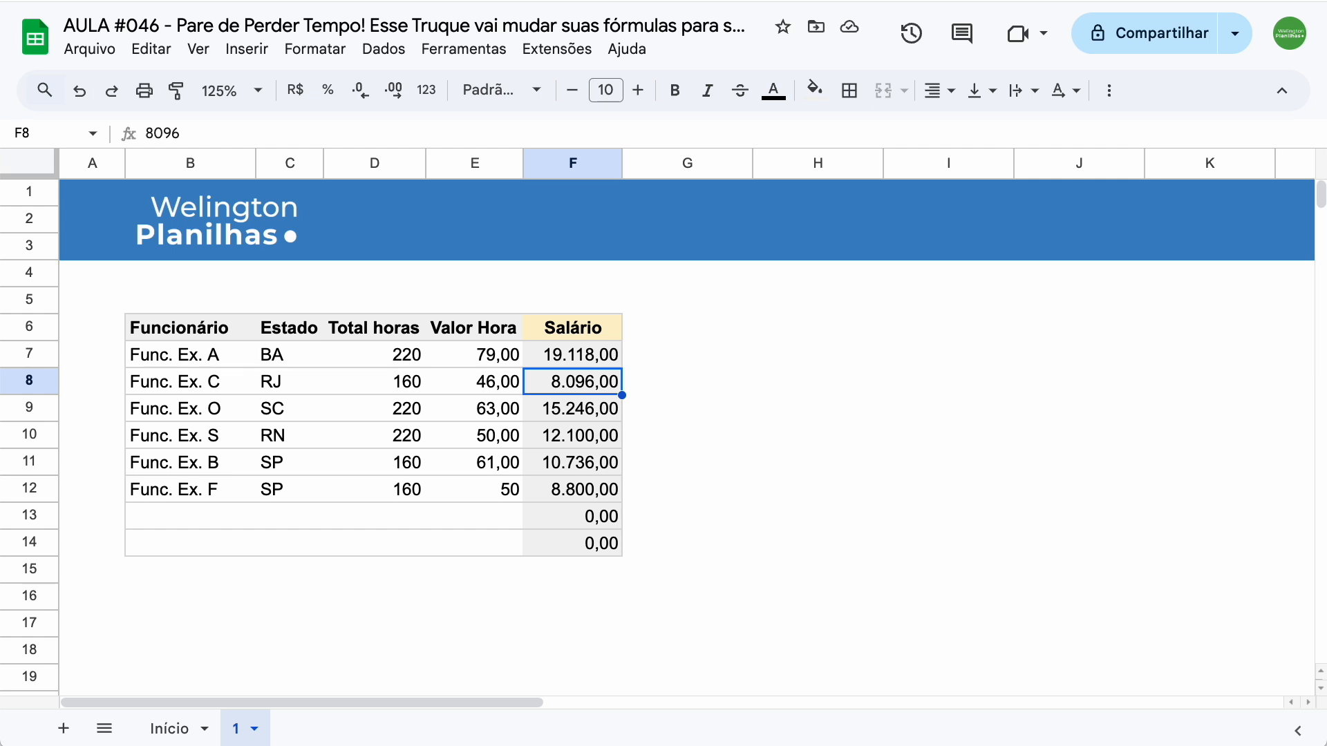
- Clear the array formula in F7, then undo the deletion to restore the Salário column
{"action": "left_click", "coordinate": [561, 359]}
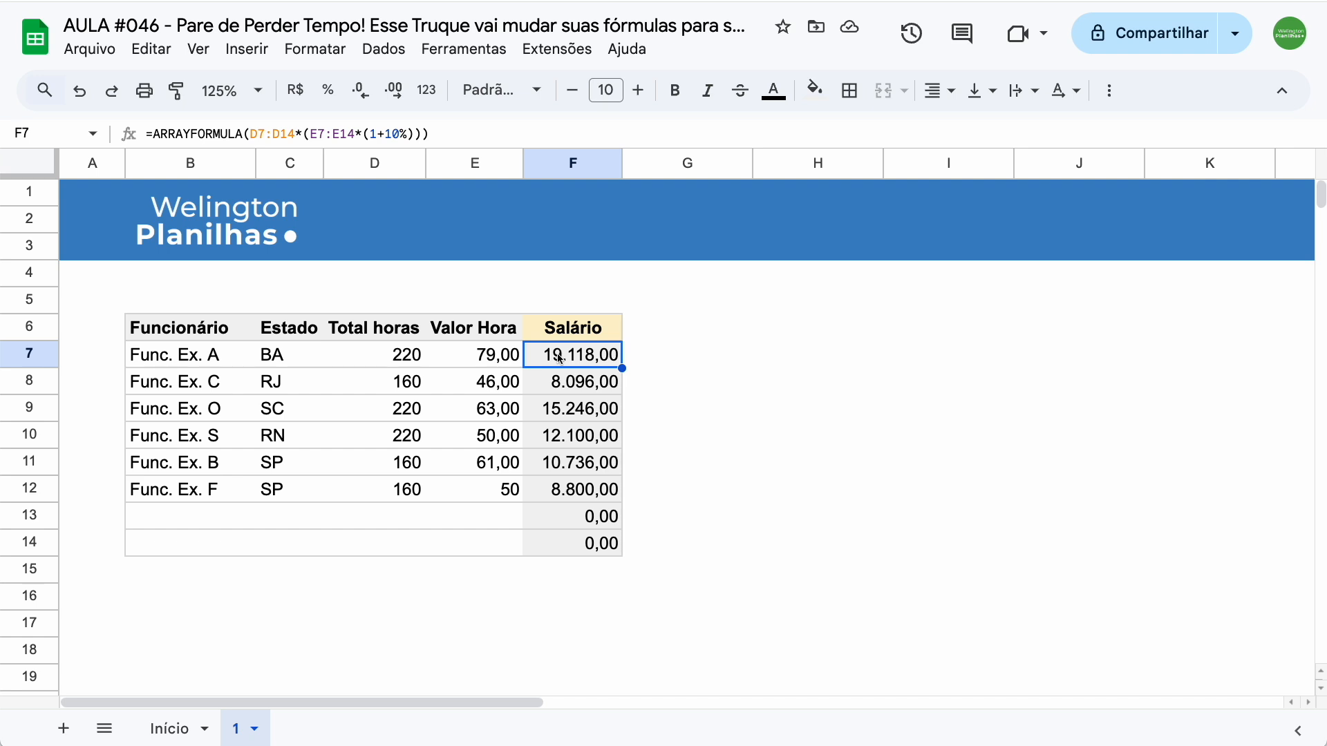
{"action": "key", "text": "Delete"}
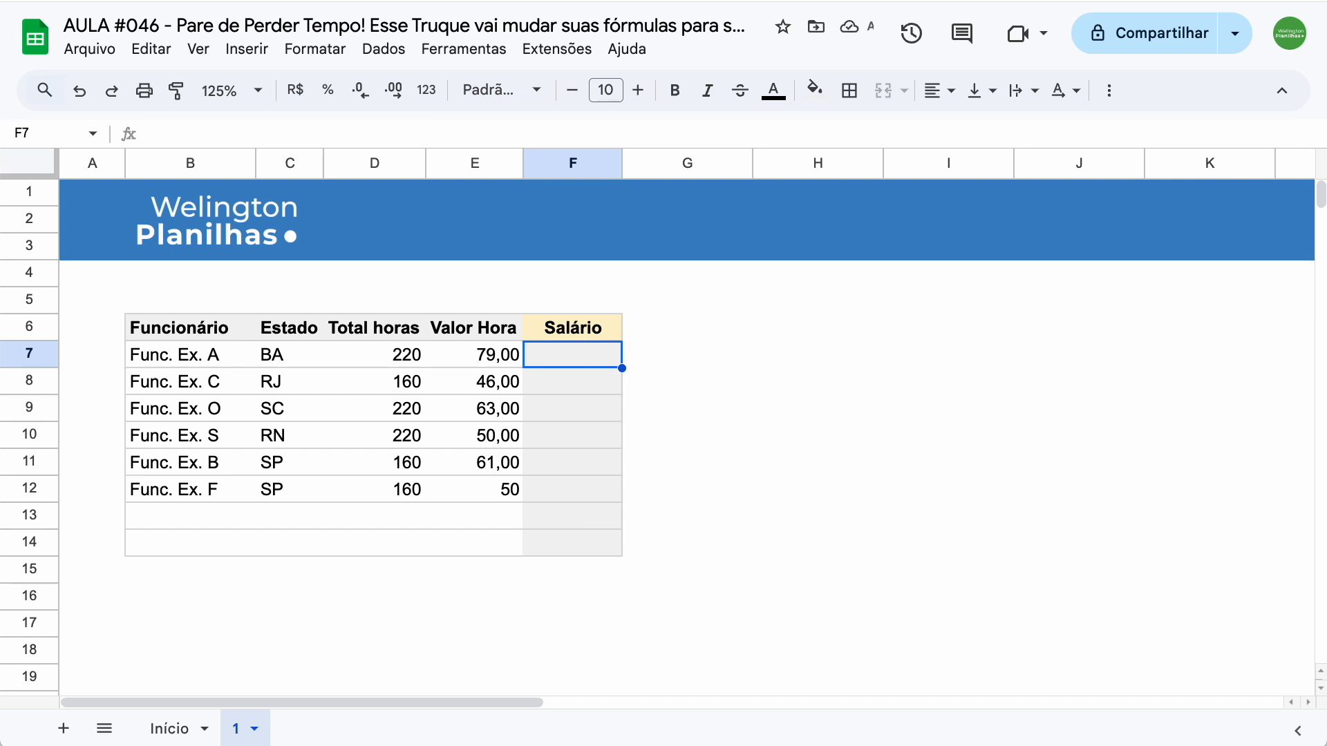
{"action": "key", "text": "ctrl+z"}
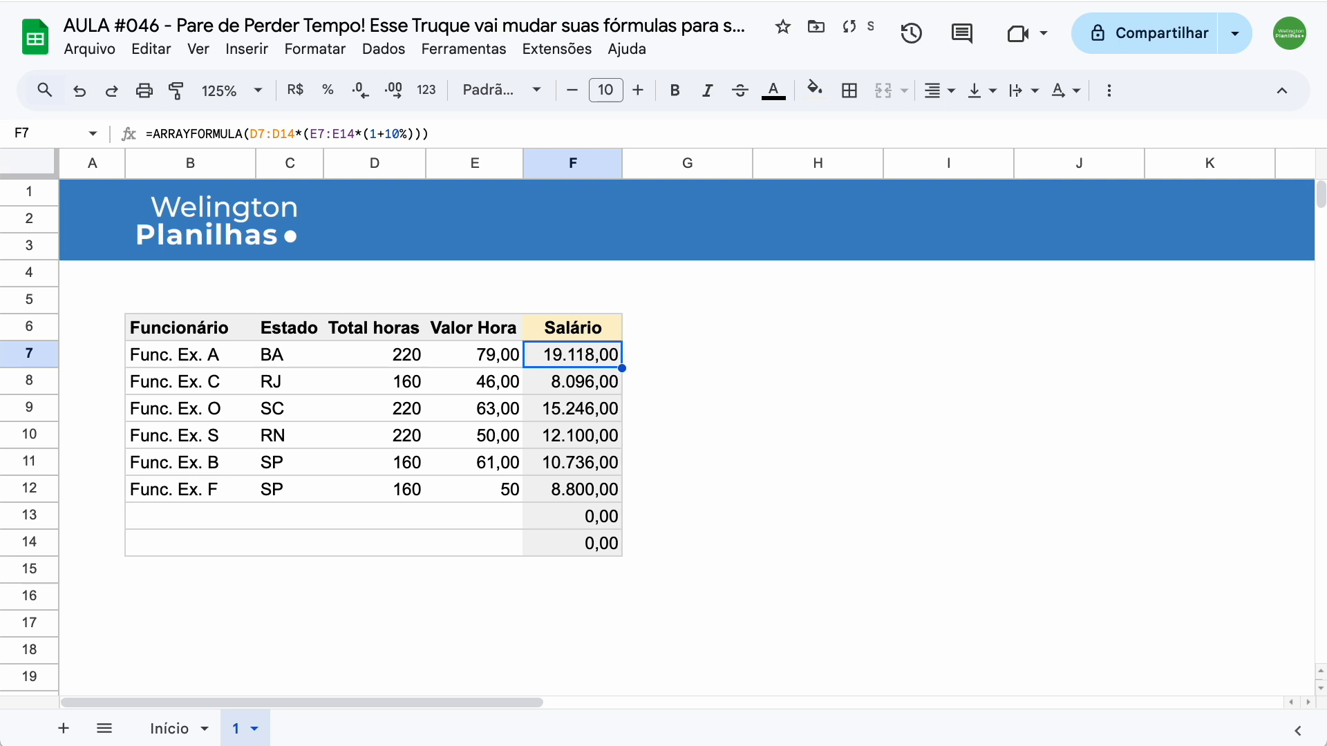
- Delete the entire row 10, which holds employee Func. Ex. S, from the table
{"action": "key", "text": "Down"}
{"action": "key", "text": "Down"}
{"action": "key", "text": "Down"}
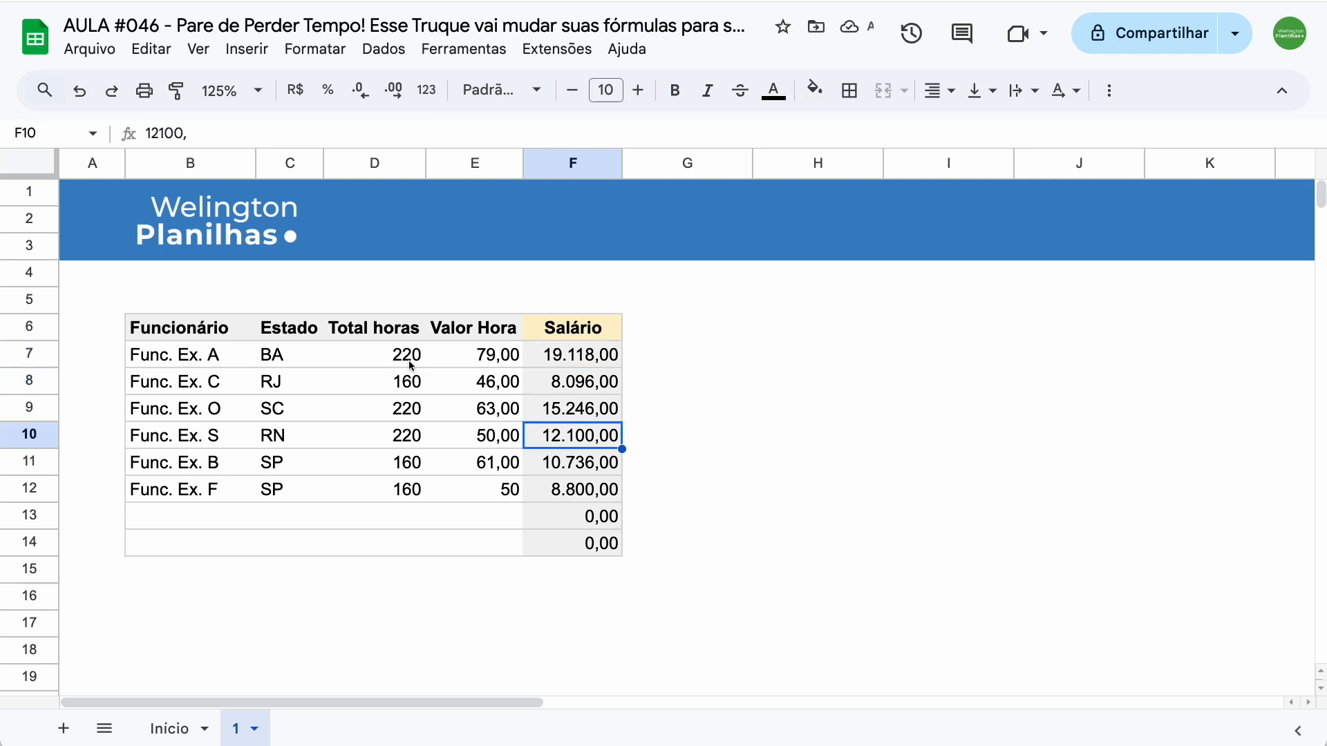
{"action": "left_click", "coordinate": [24, 437]}
{"action": "right_click", "coordinate": [24, 436]}
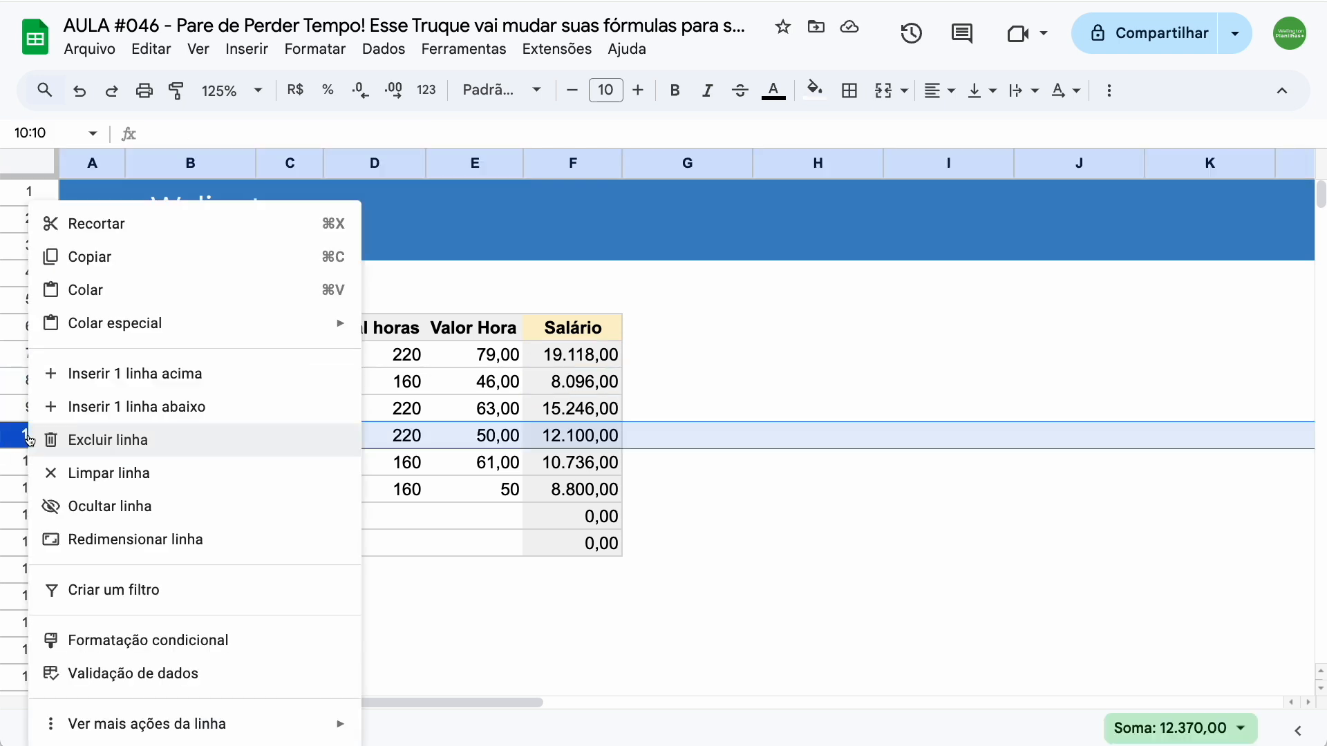
{"action": "left_click", "coordinate": [149, 441]}
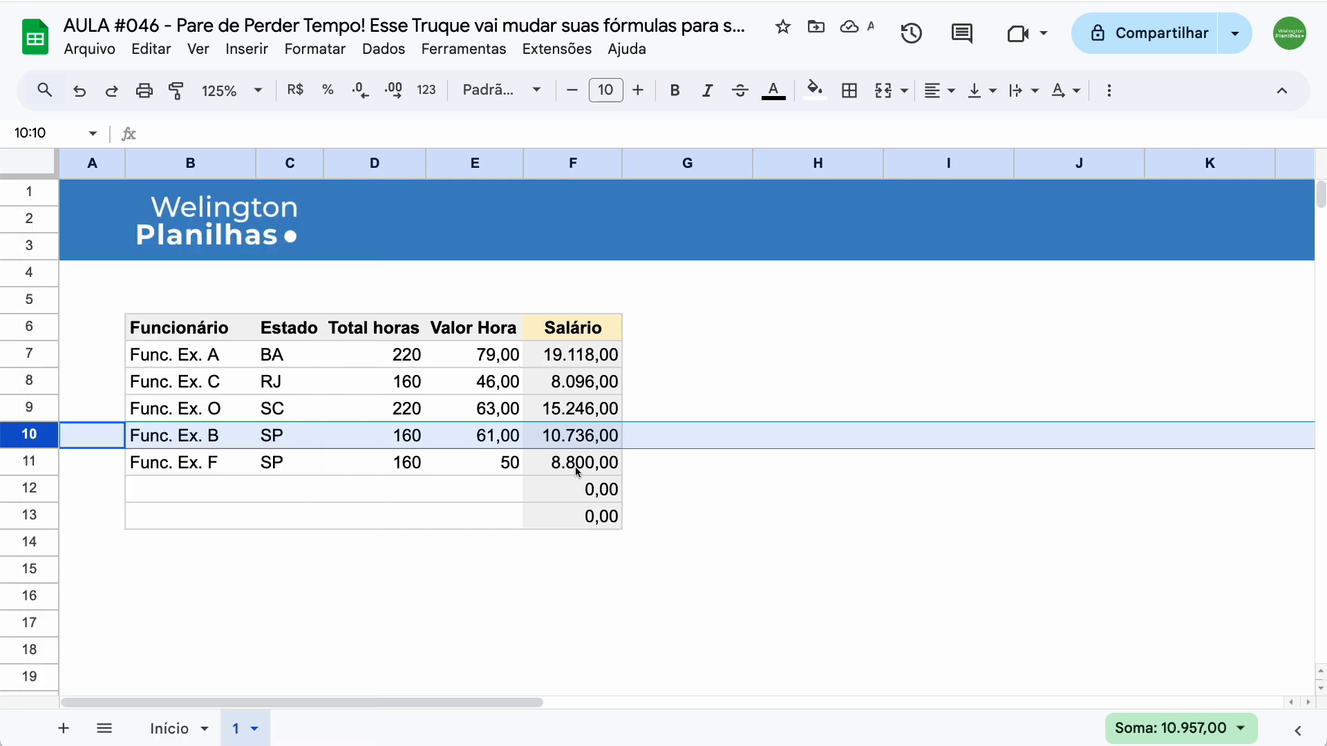
- Insert one blank row above row 12, below Func. Ex. F, and deselect the row
{"action": "left_click", "coordinate": [29, 489]}
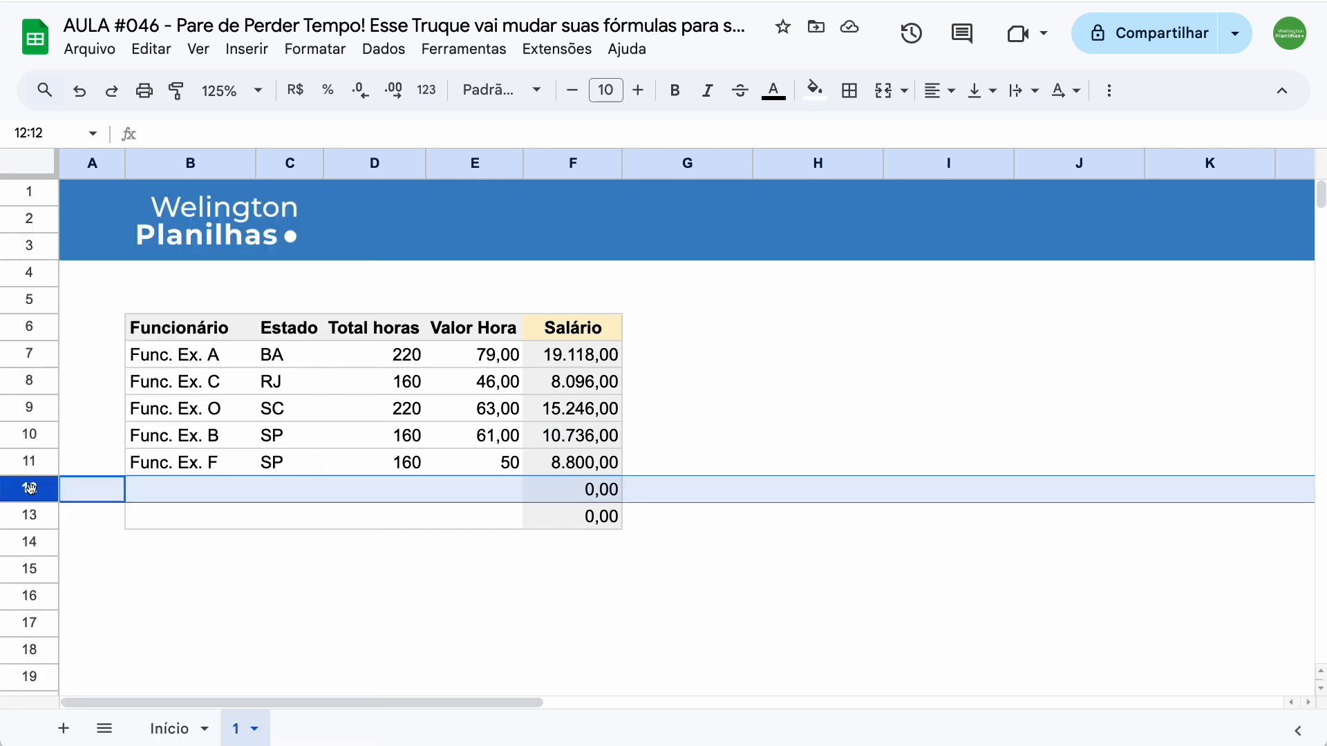
{"action": "right_click", "coordinate": [29, 488]}
{"action": "left_click", "coordinate": [138, 373]}
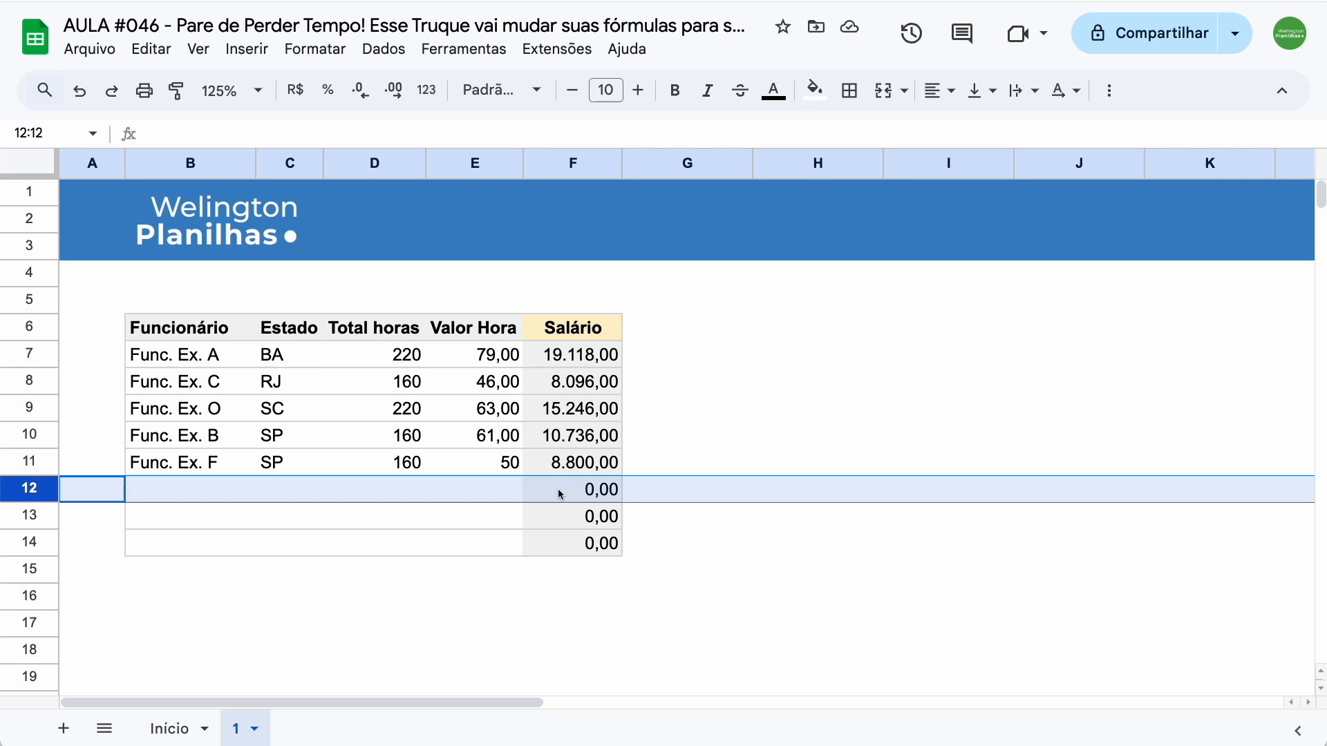
{"action": "left_click", "coordinate": [686, 363]}
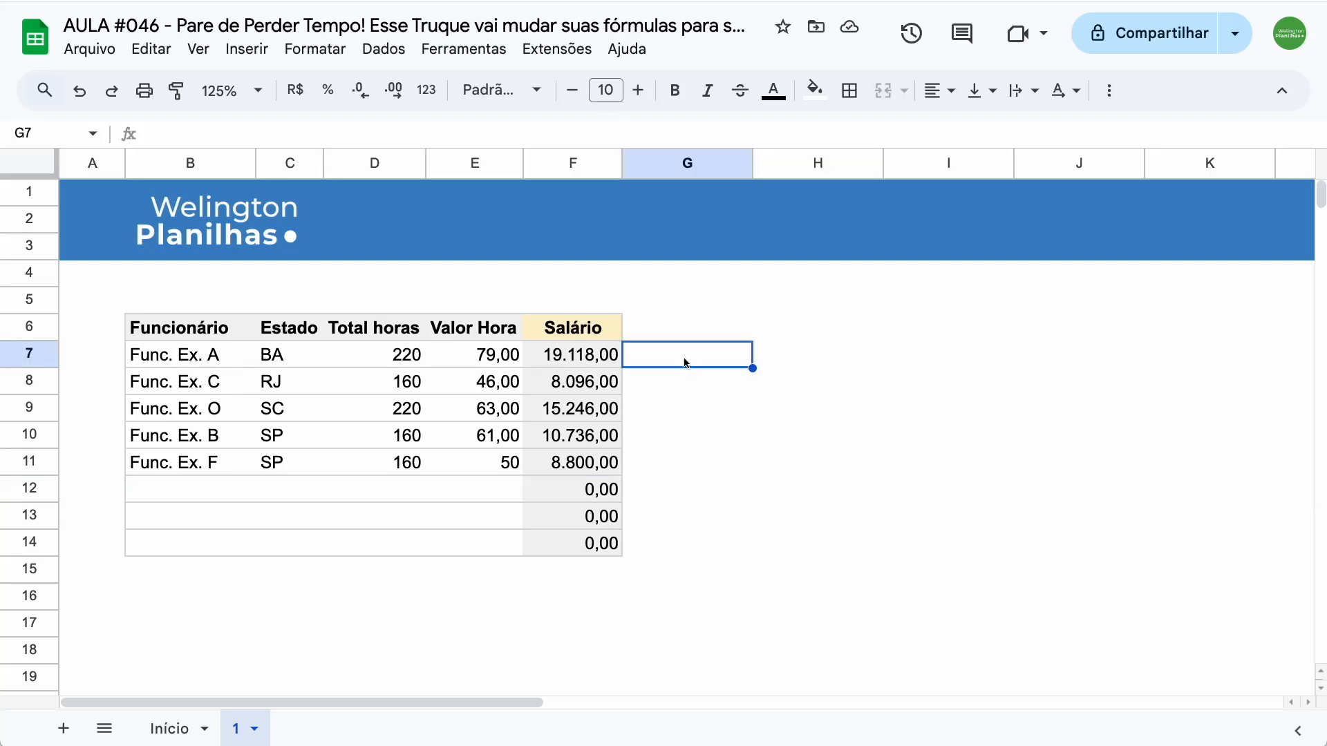